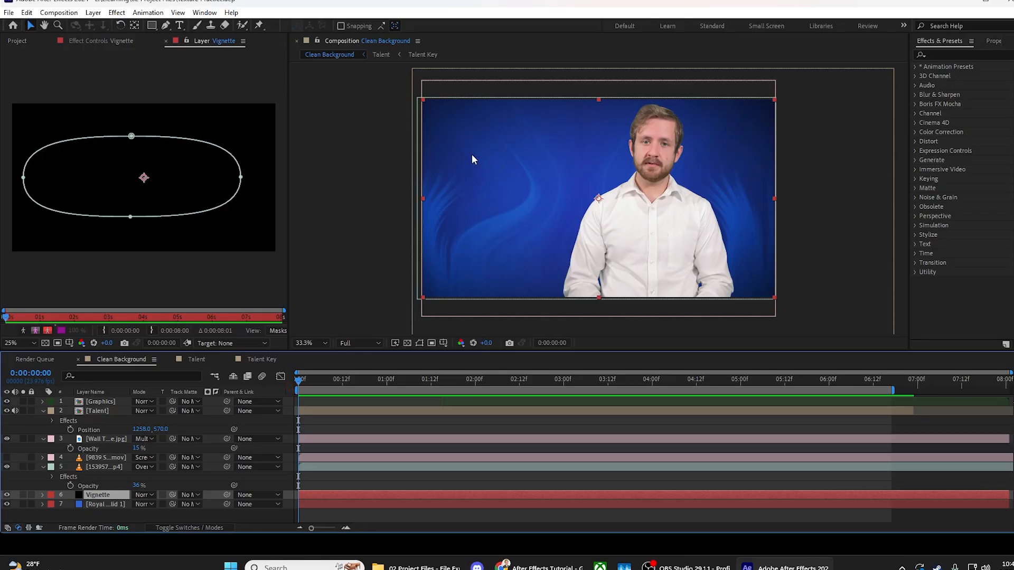
Step: Preview the Clean Background composition and hide its Graphics layer
key("space")
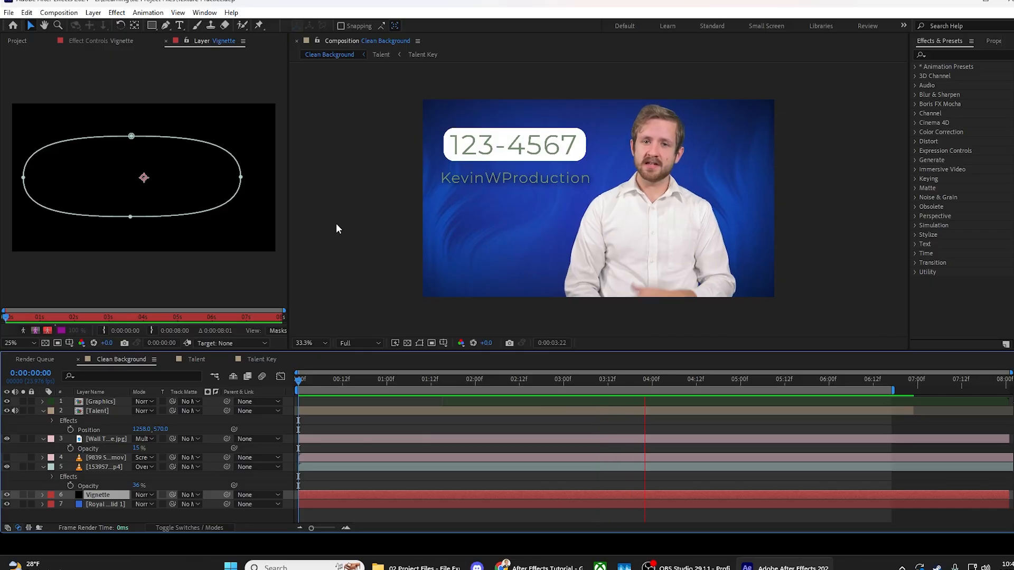
key("space")
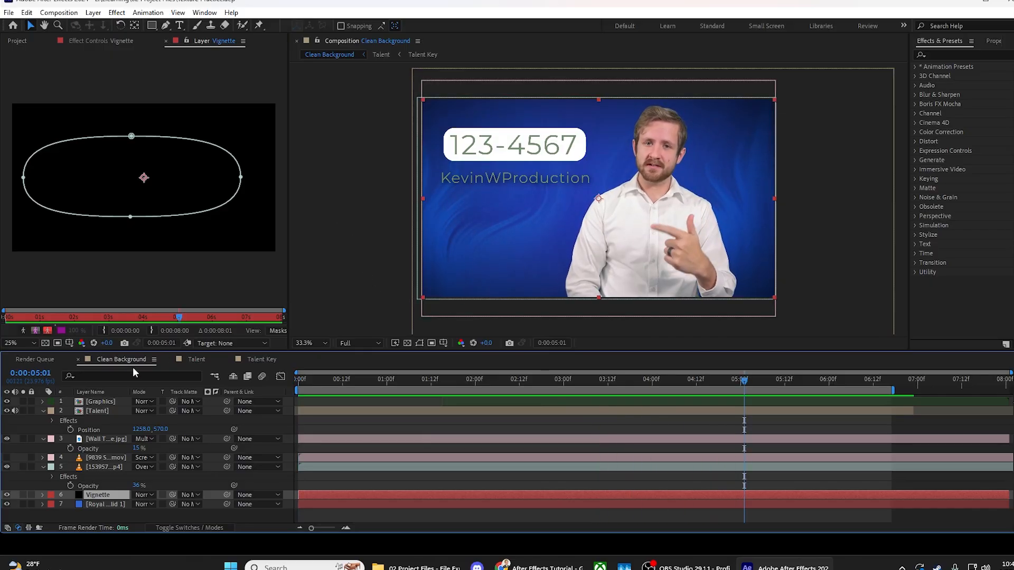
left_click(7, 401)
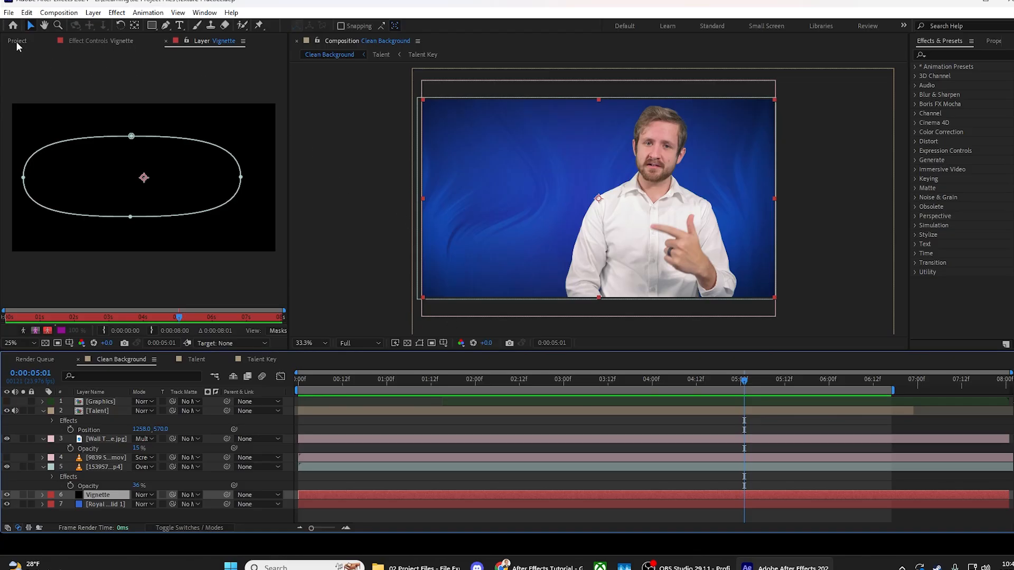
Step: Create a new composition named BG Tutorial
left_click(9, 13)
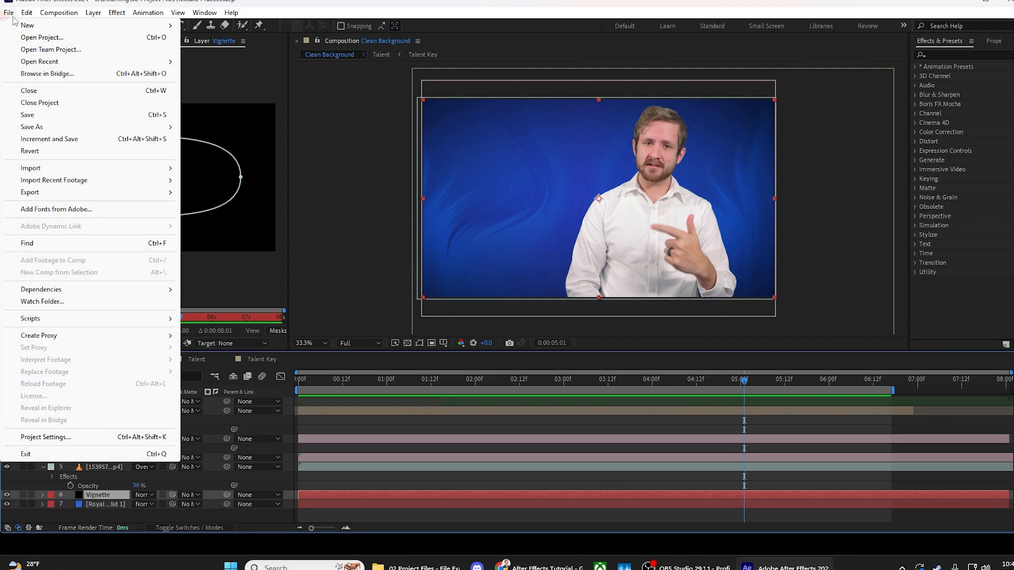
mouse_move(32, 29)
mouse_move(59, 12)
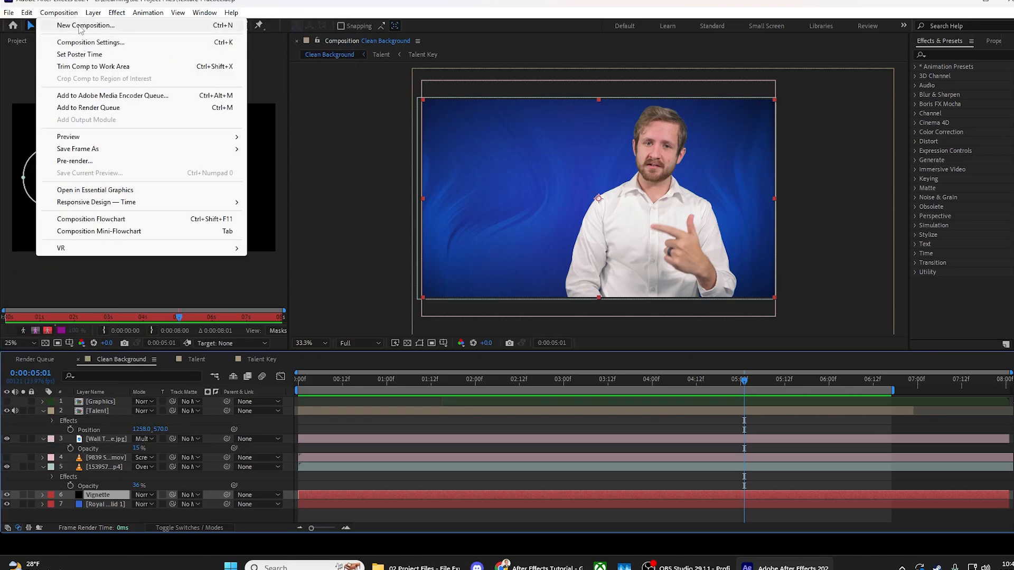
left_click(105, 25)
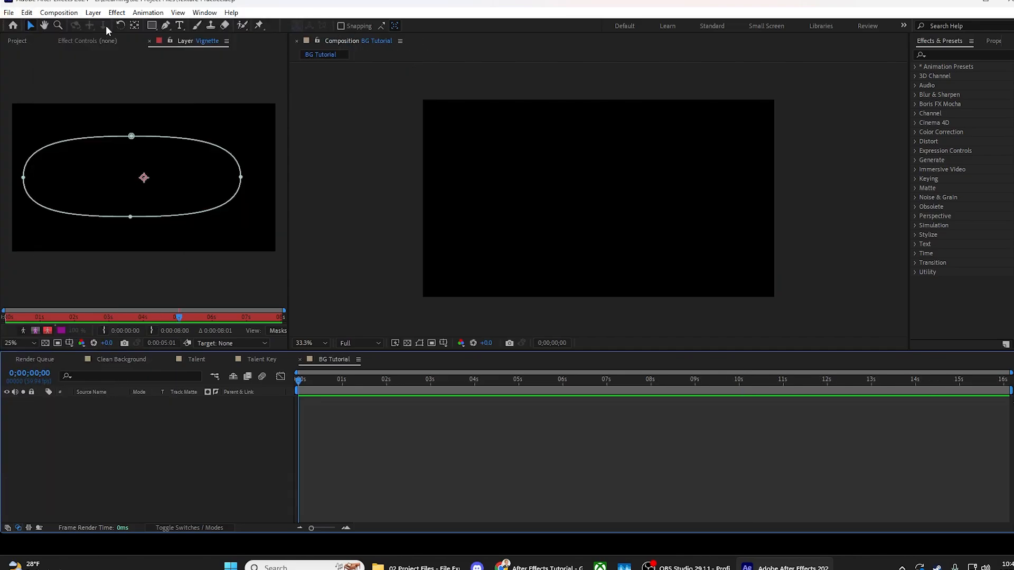
Step: Add a 1920 × 1080 px solid layer in muted green, colour 4A8048, to the composition
left_click(93, 12)
mouse_move(113, 22)
left_click(280, 31)
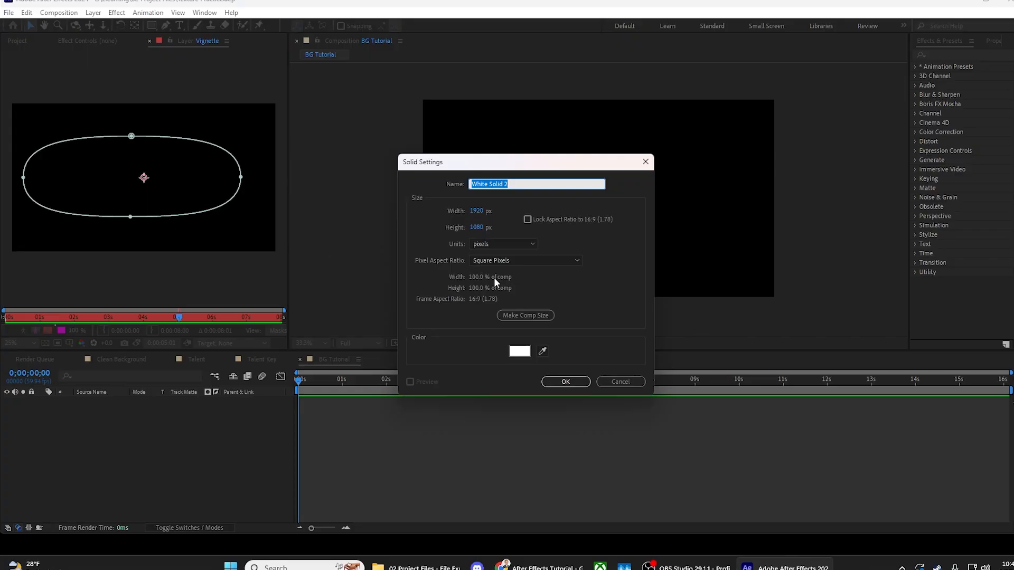
left_click(520, 351)
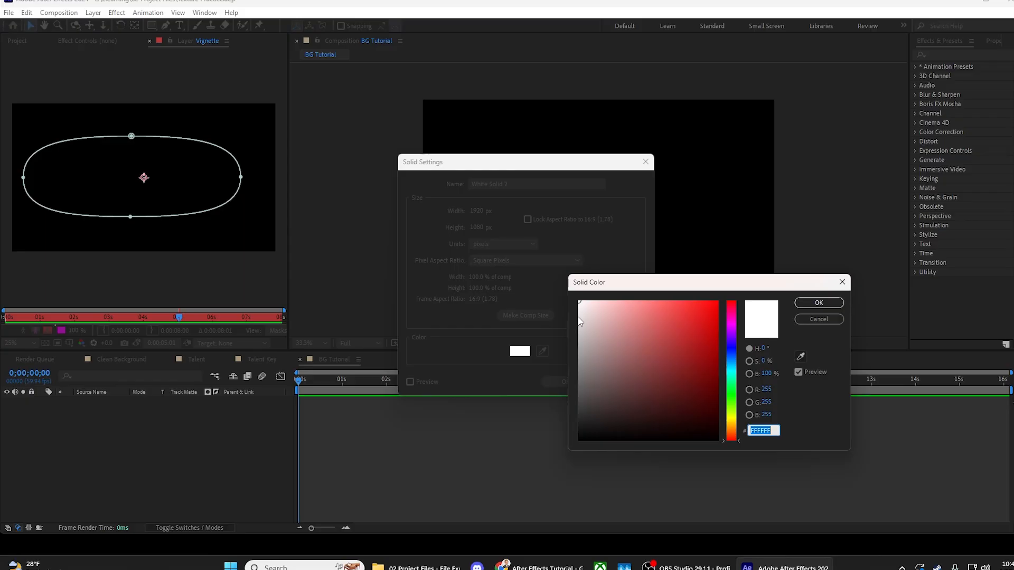
left_click(731, 401)
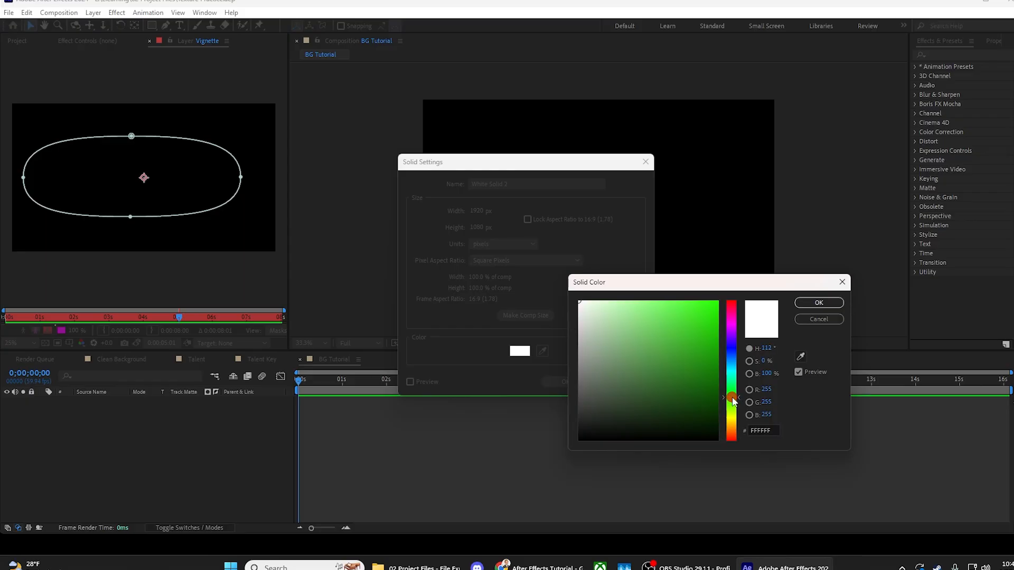
left_click(660, 356)
left_click_drag(659, 356, 653, 362)
left_click(639, 371)
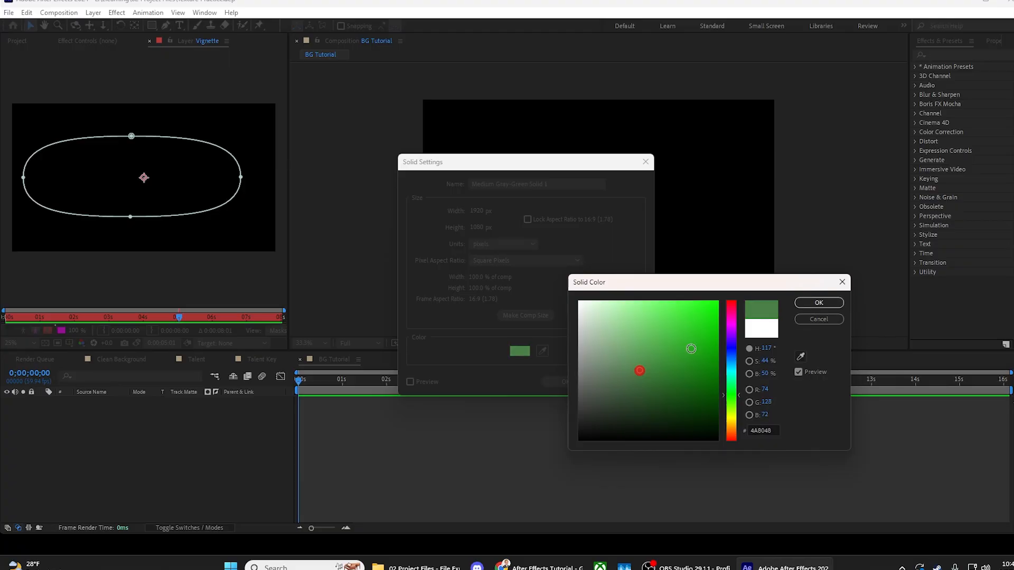
left_click(819, 303)
left_click(564, 382)
left_click(376, 437)
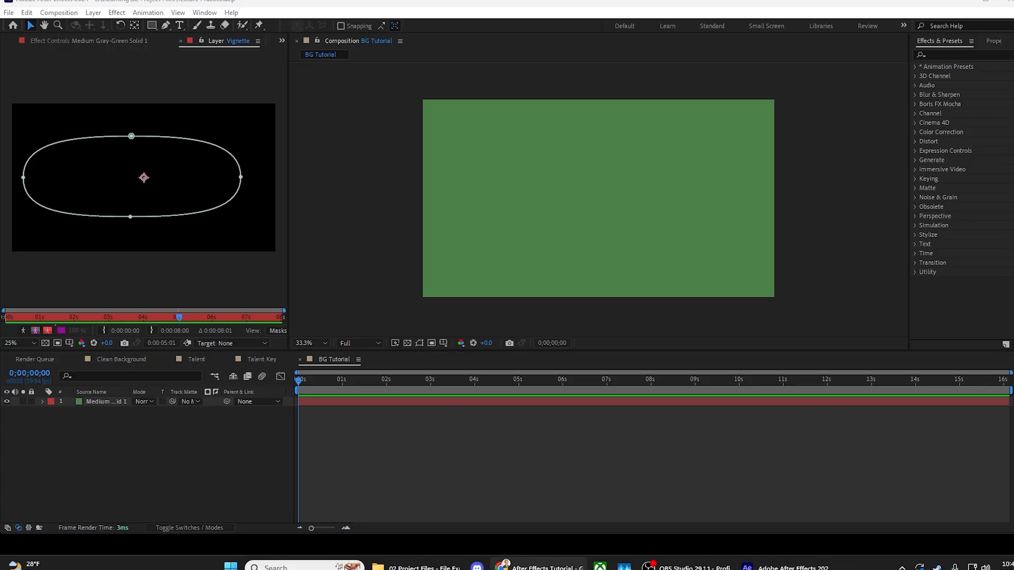
Step: Switch to the web browser, examine the wallpaper texture image in the Wikimedia Commons texture results, and return to After Effects
left_click(538, 568)
left_click_drag(284, 30, 530, 15)
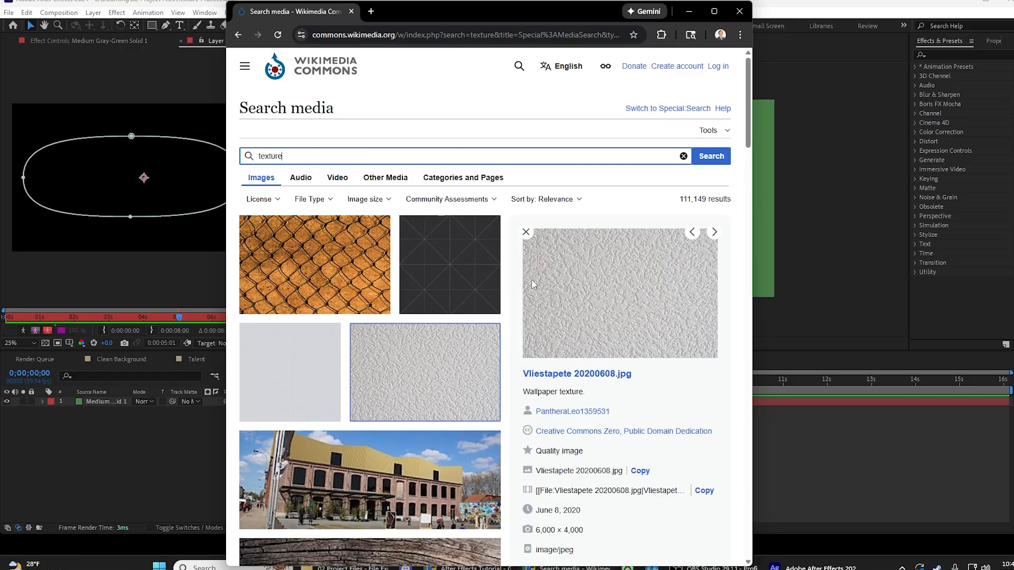
scroll(450, 369, "down", 1)
scroll(450, 370, "down", 2)
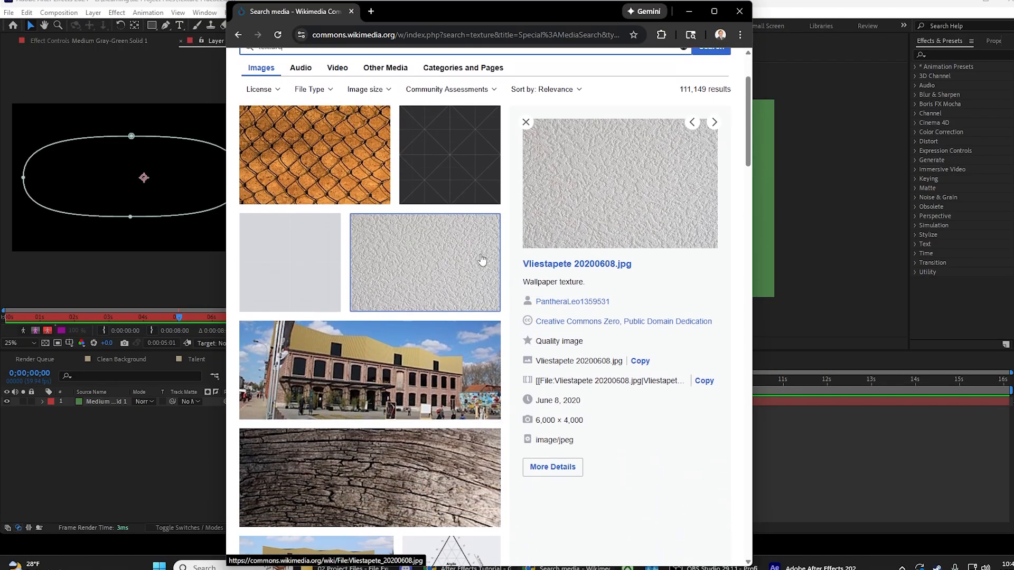
scroll(478, 262, "up", 1)
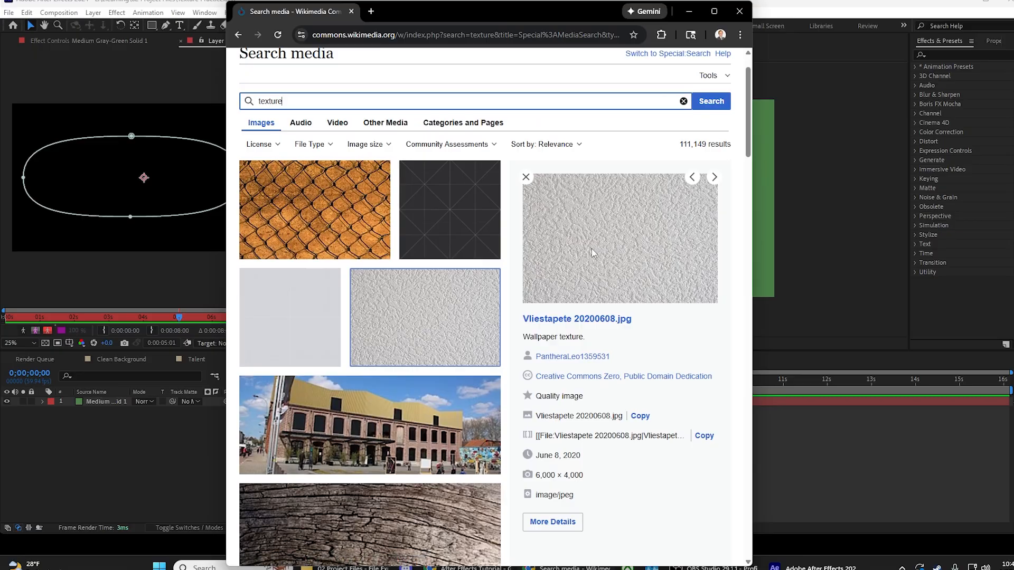
scroll(391, 211, "up", 1)
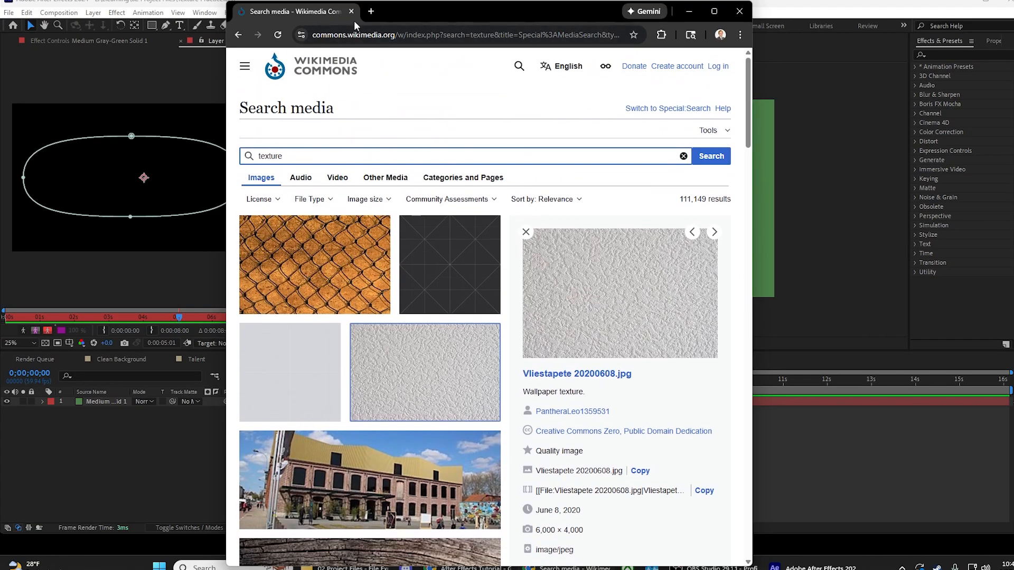
left_click(691, 13)
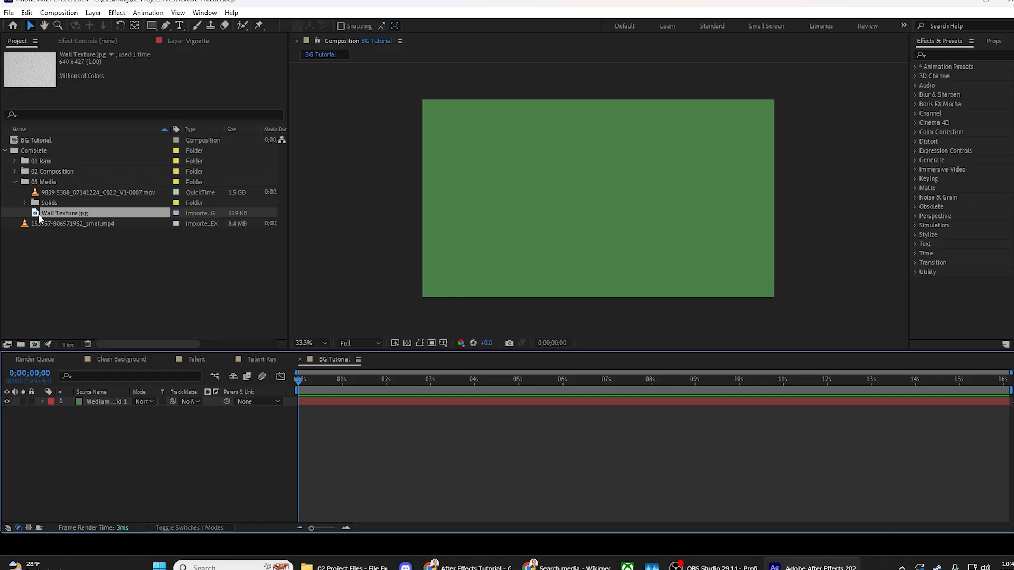
Step: Place Wall Texture.jpg above the green solid in the timeline and scale it to 300%
left_click_drag(38, 218, 342, 403)
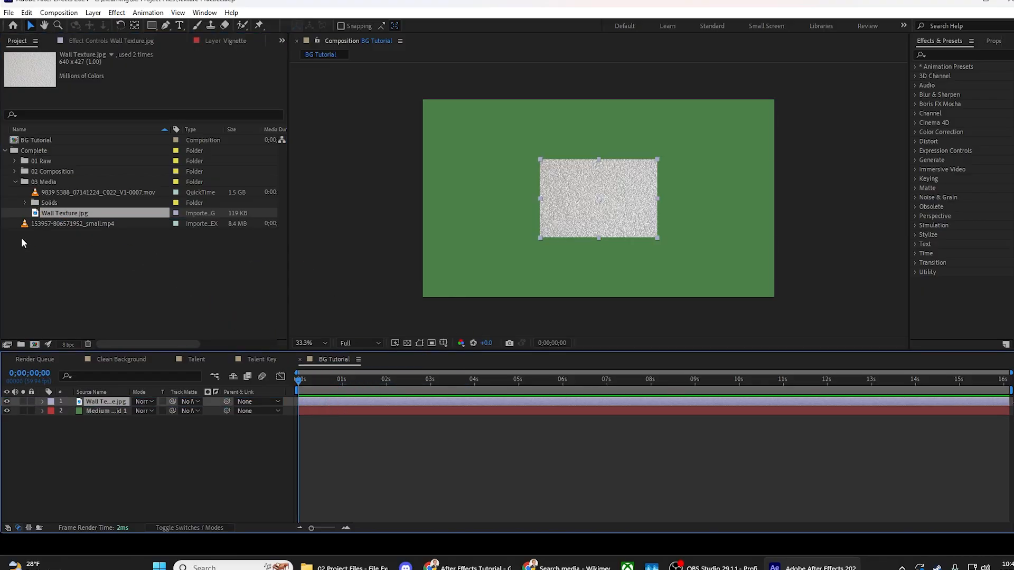
key("s")
left_click_drag(150, 411, 271, 411)
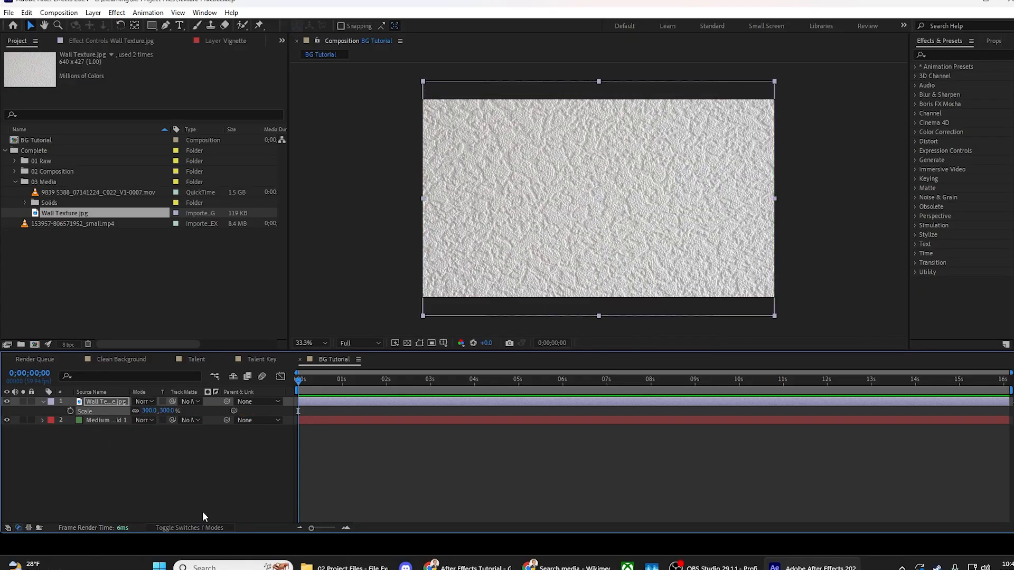
Step: Try the Overlay, Screen and Darken blending modes on the wall texture layer
left_click(192, 528)
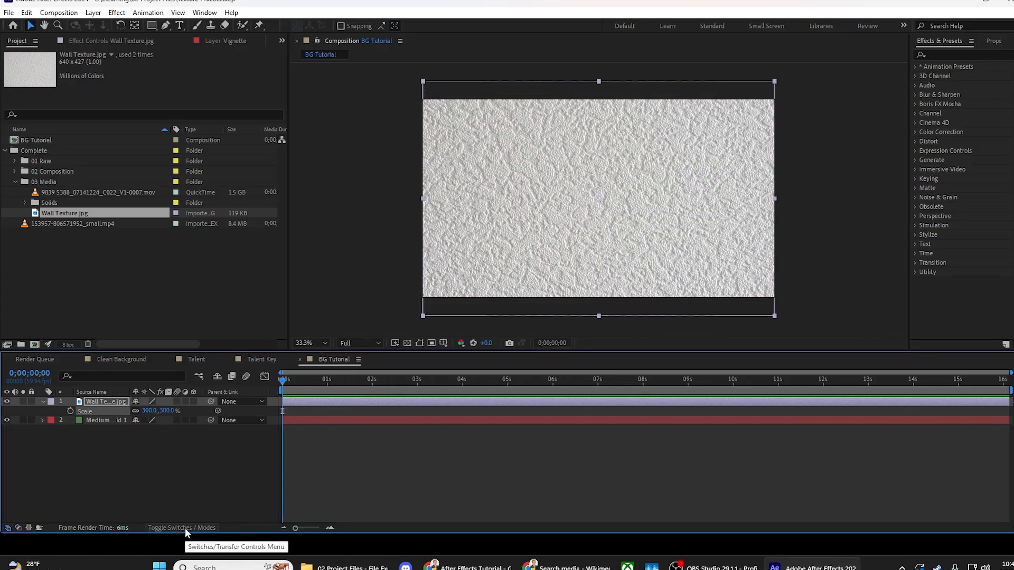
left_click(185, 528)
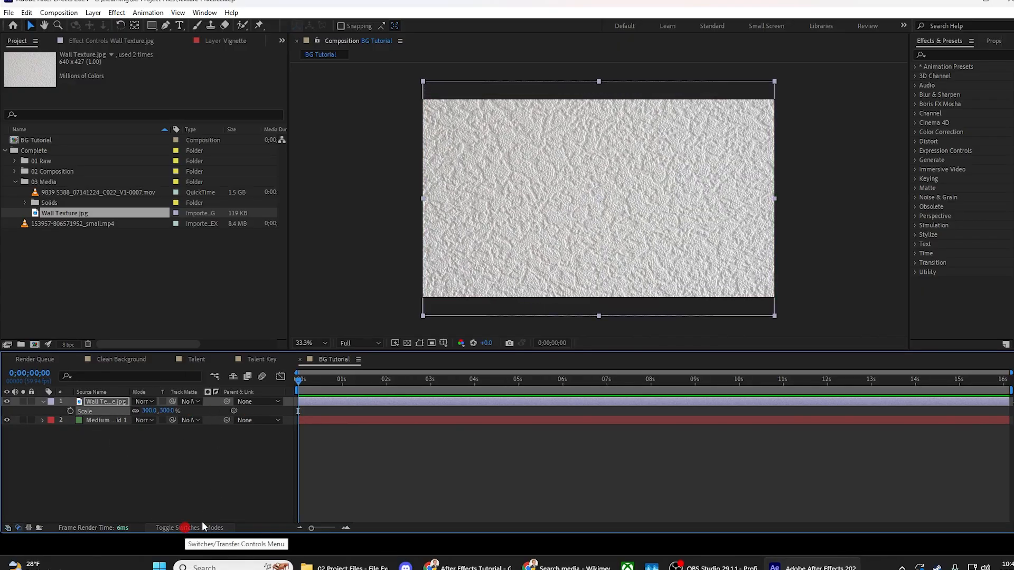
left_click(148, 402)
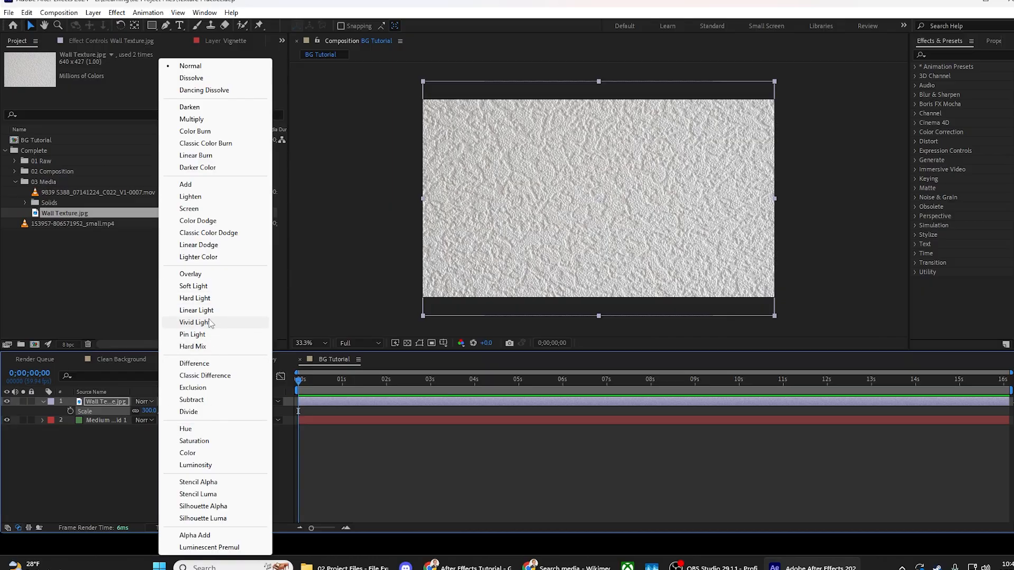
left_click(190, 274)
left_click(146, 402)
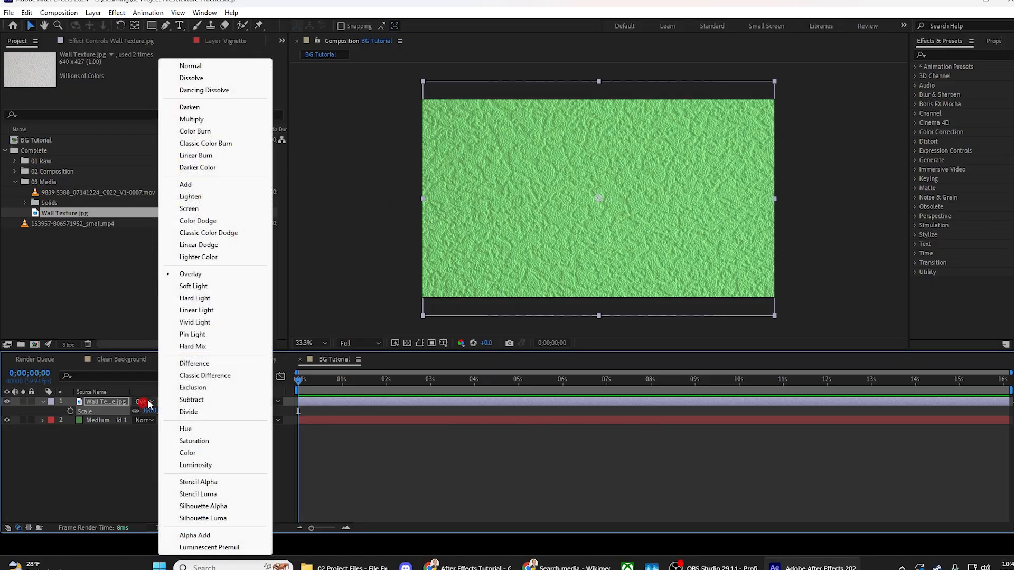
left_click(189, 209)
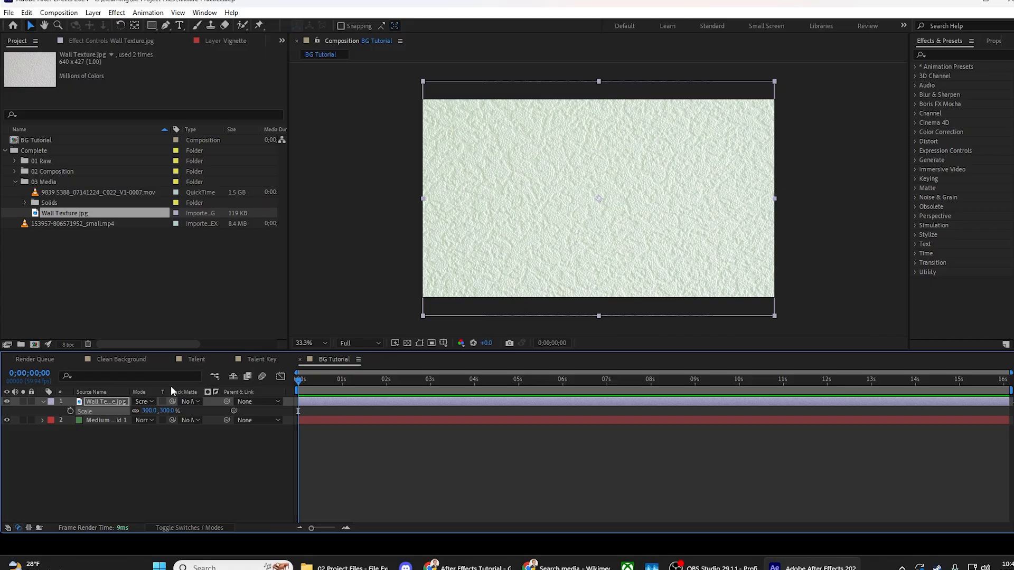
left_click(145, 402)
left_click(207, 106)
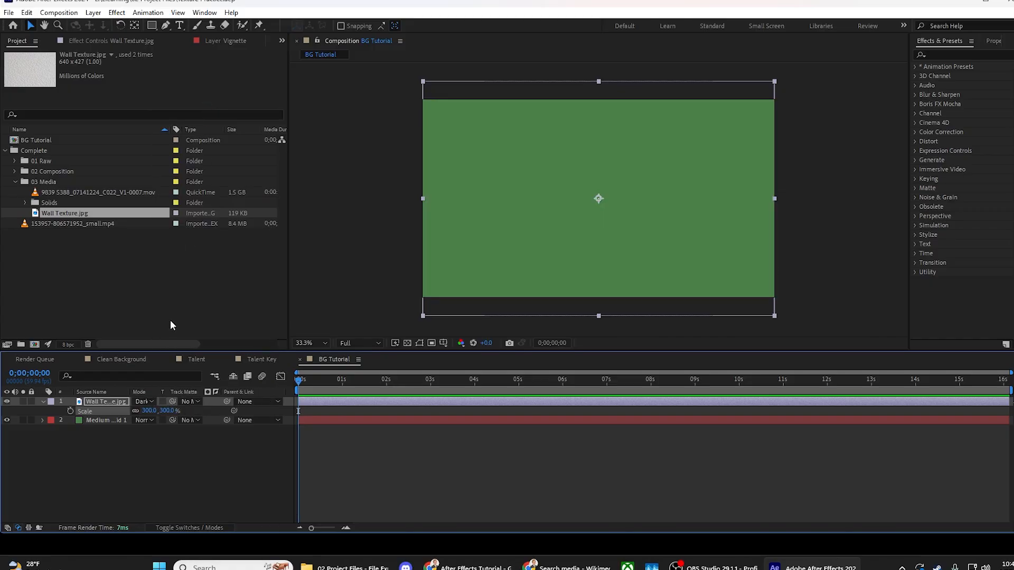
Step: Set the wall texture layer's blending mode to Multiply and its opacity to 28%
left_click(147, 401)
left_click(213, 121)
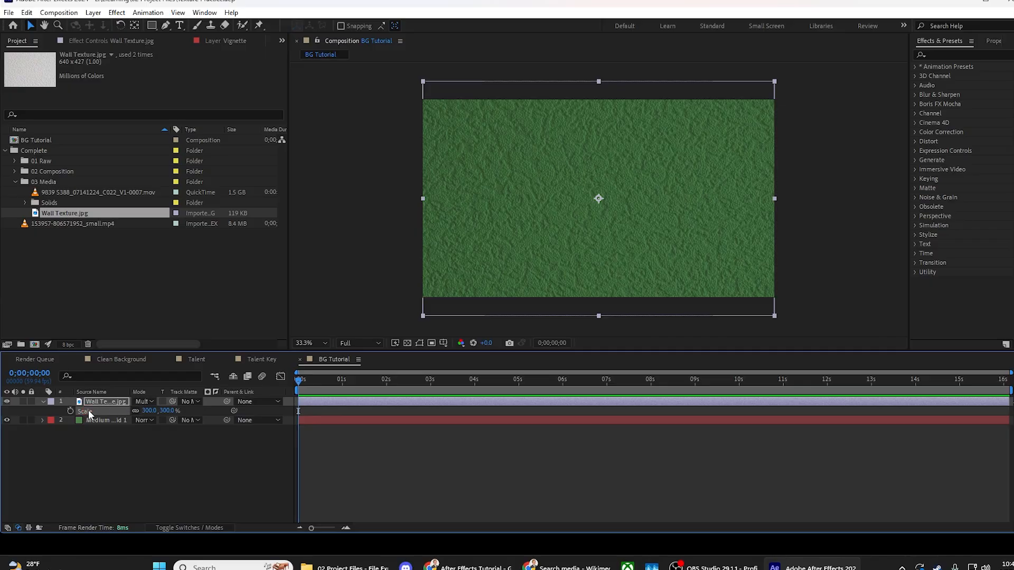
key("t")
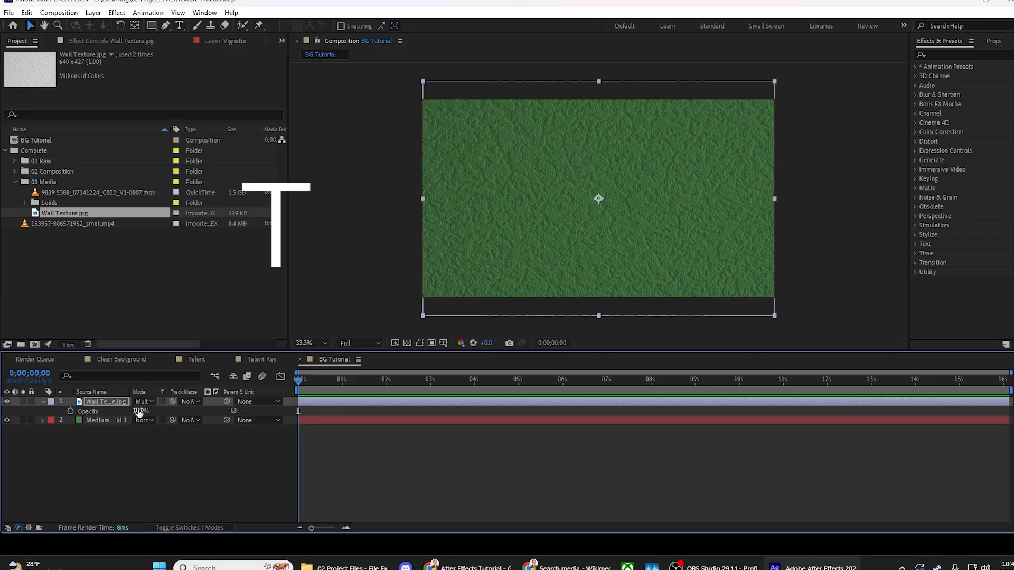
left_click_drag(138, 413, 101, 413)
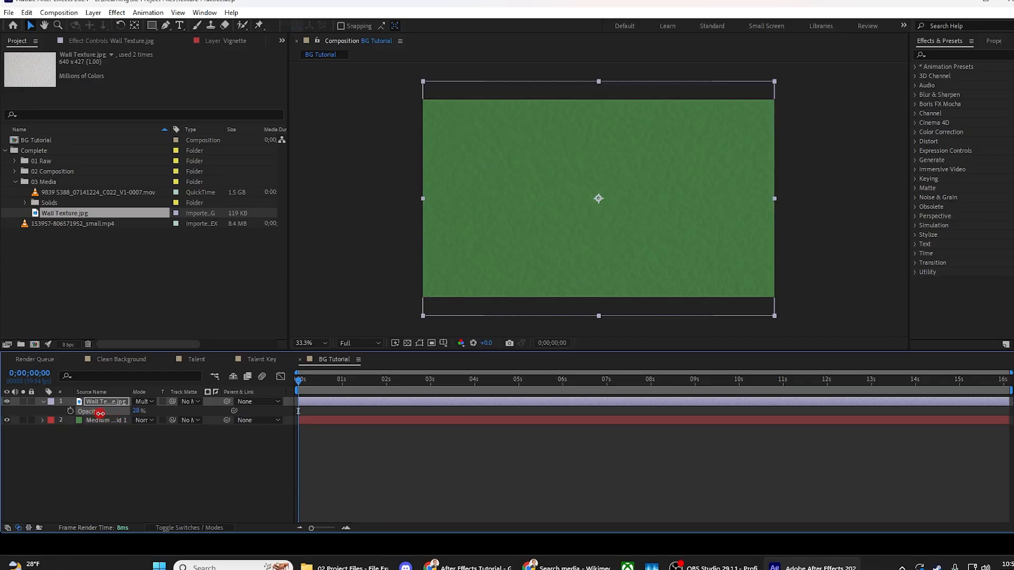
left_click(43, 401)
left_click(43, 401)
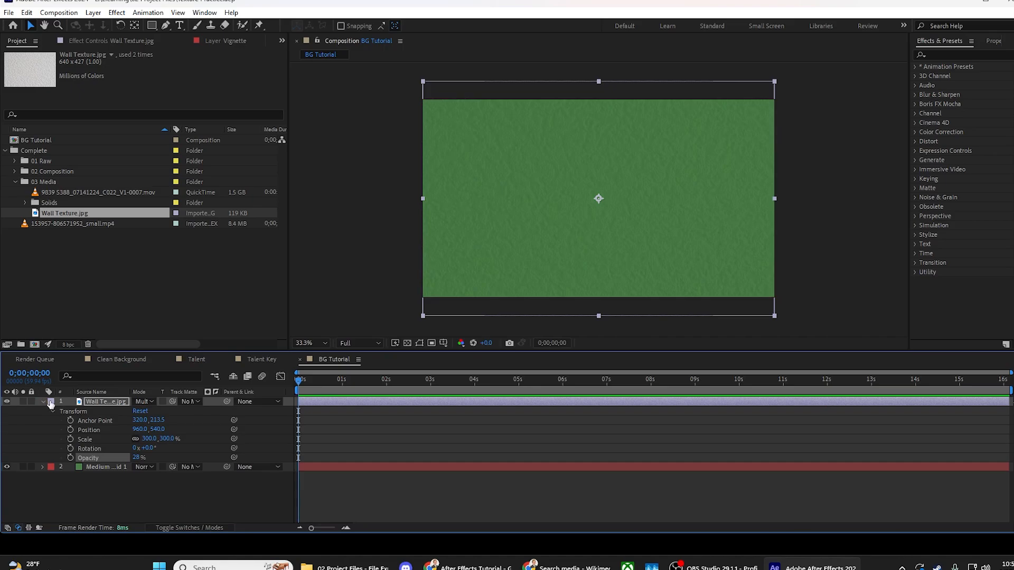
left_click(44, 401)
left_click(44, 401)
left_click_drag(136, 458, 136, 457)
Step: Select the Ellipse tool and create a 1920 × 1080 px black solid layer, colour 000000, above the wall texture
left_click_drag(148, 26, 185, 51)
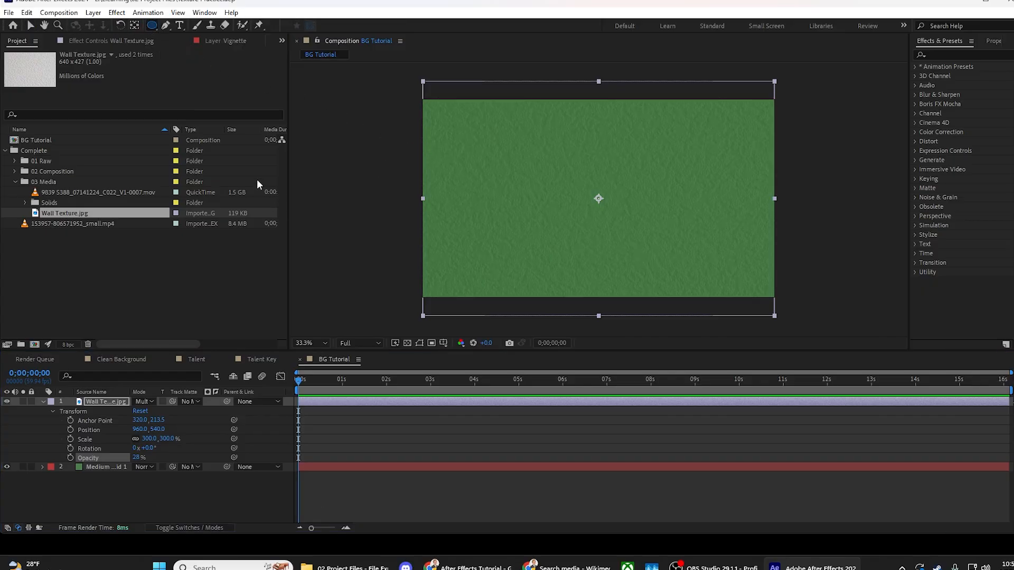
left_click(93, 12)
mouse_move(227, 23)
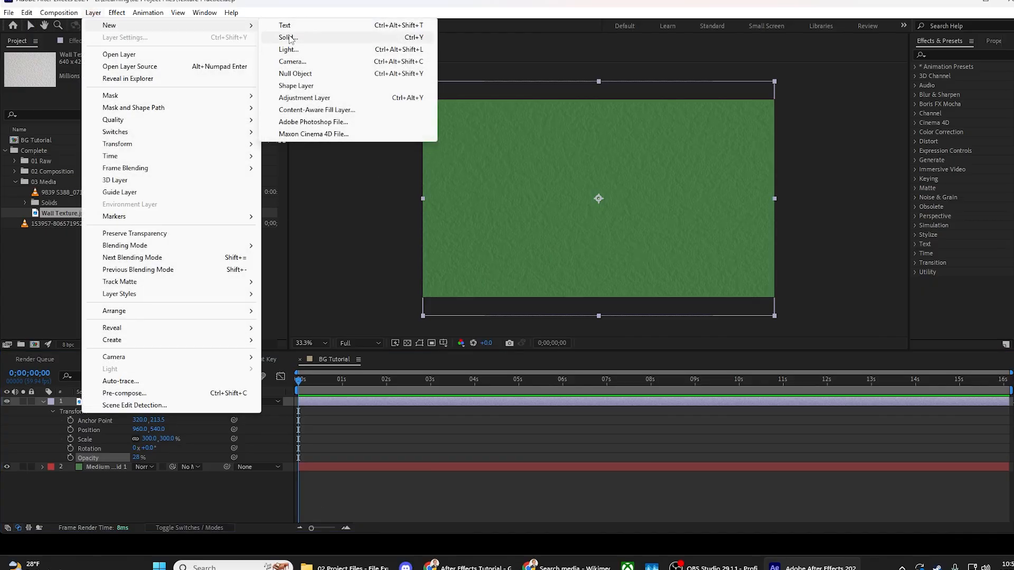
left_click(288, 37)
left_click(520, 350)
left_click_drag(625, 380, 532, 464)
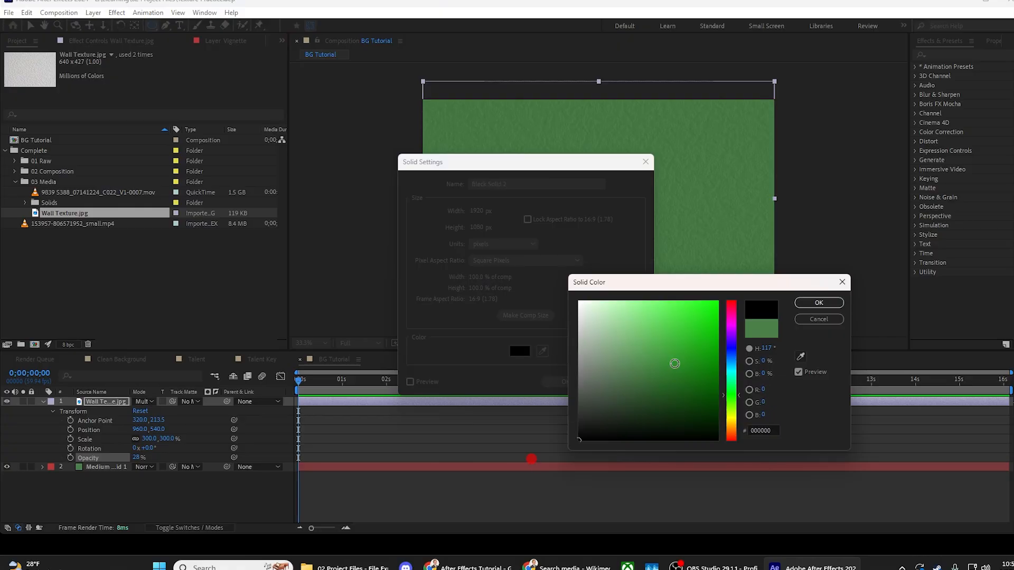
left_click(816, 302)
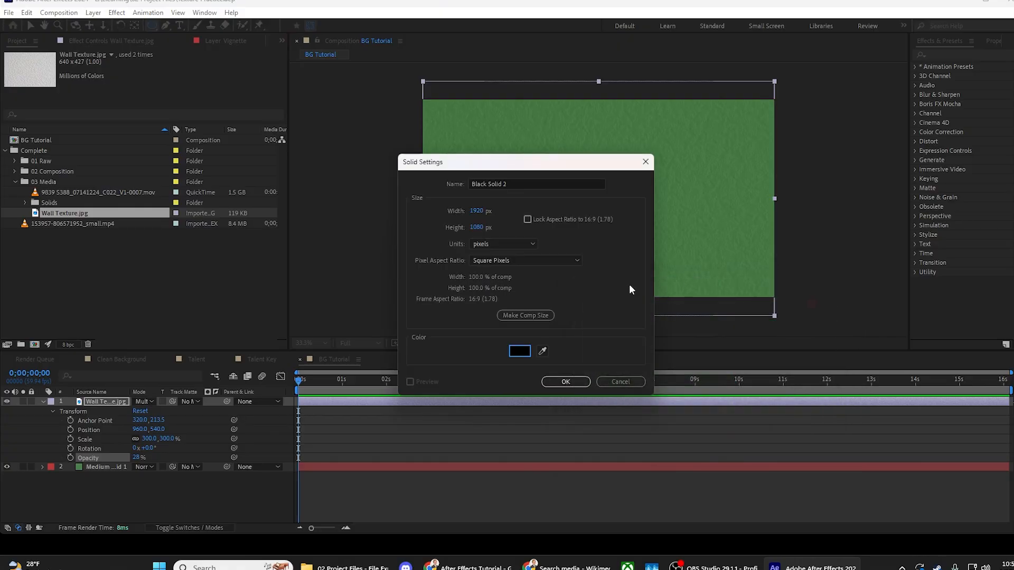
left_click(561, 381)
Step: Draw a large elliptical mask on the black solid and stretch its left, upper and right sides to the composition's edges
left_click_drag(437, 108, 766, 302)
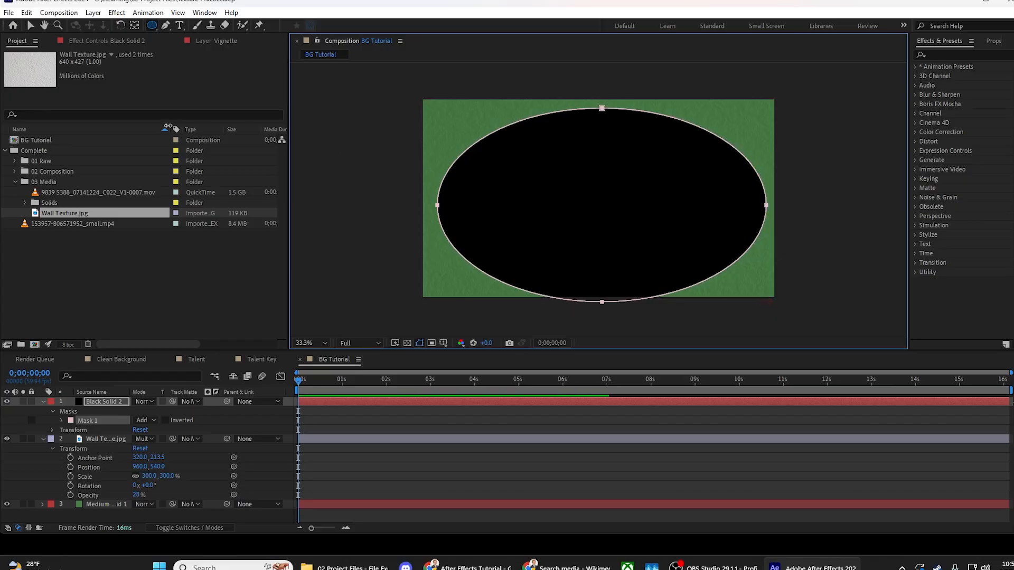
left_click(30, 26)
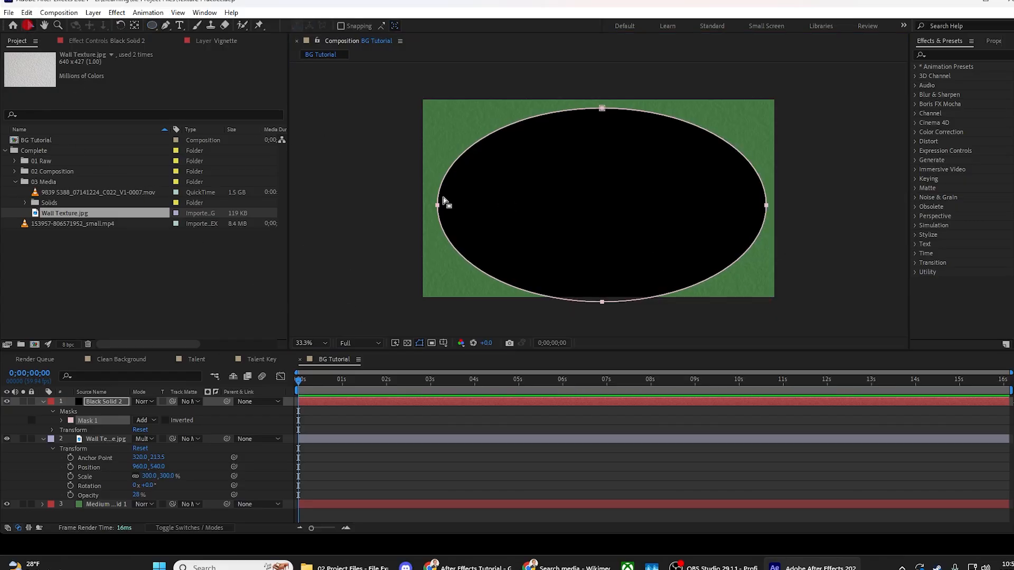
double_click(590, 223)
left_click_drag(437, 205, 425, 199)
left_click_drag(595, 109, 595, 100)
left_click_drag(766, 200, 773, 201)
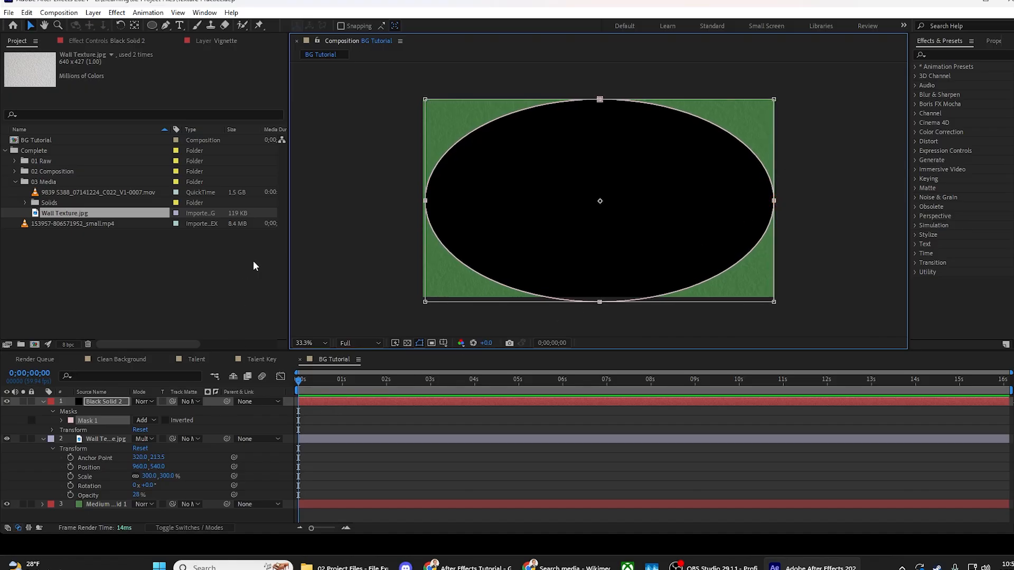
Step: Set the black solid's elliptical mask mode to Subtract so only the area outside the ellipse stays black
left_click(140, 421)
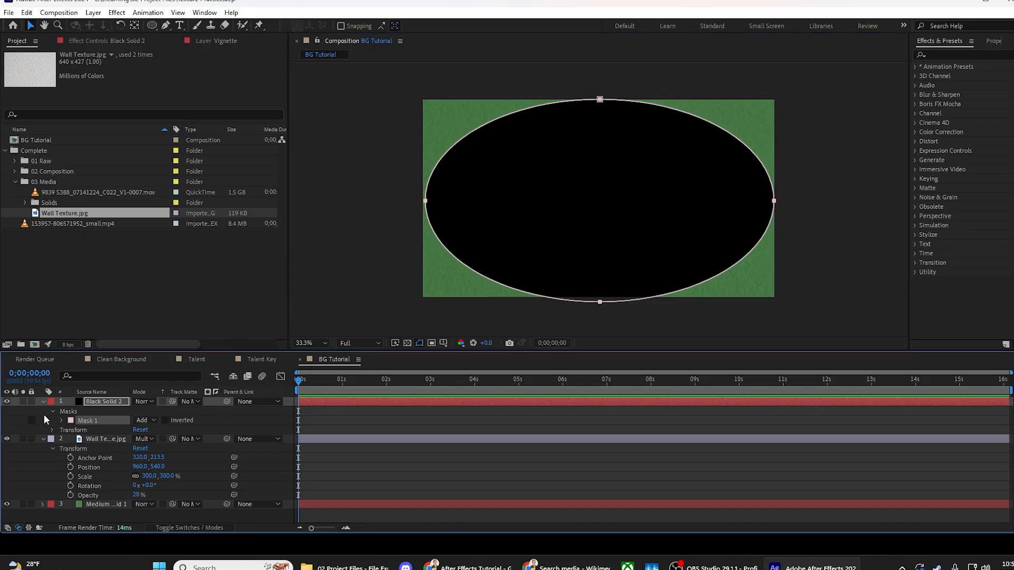
left_click(143, 421)
left_click(145, 457)
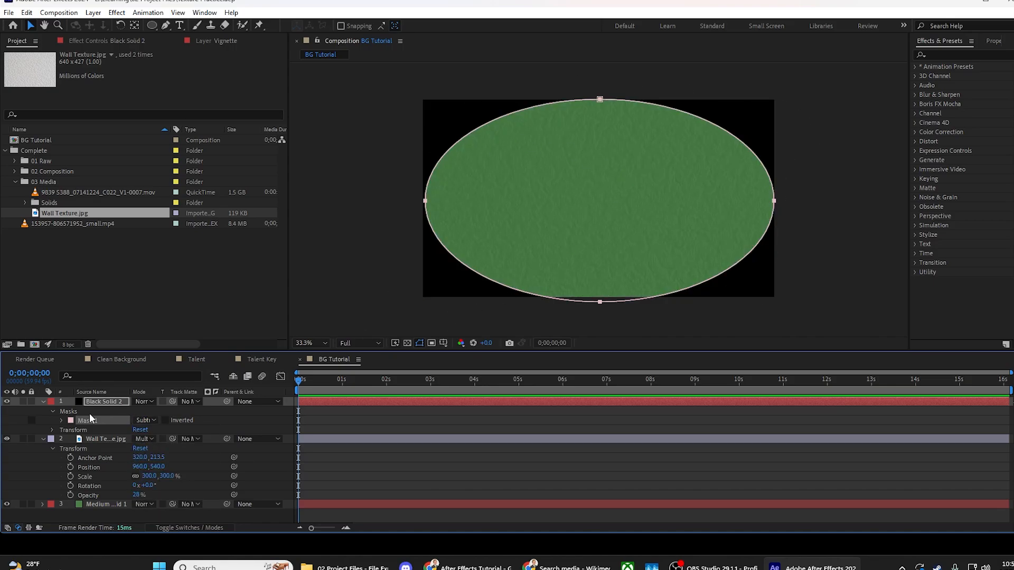
Step: Soften the black solid's mask with a feather of 115 pixels, an opacity of 26% and an expansion of 90 pixels
left_click(60, 421)
mouse_move(139, 457)
left_mouse_down()
mouse_move(260, 457)
mouse_move(121, 456)
mouse_move(137, 458)
left_mouse_up()
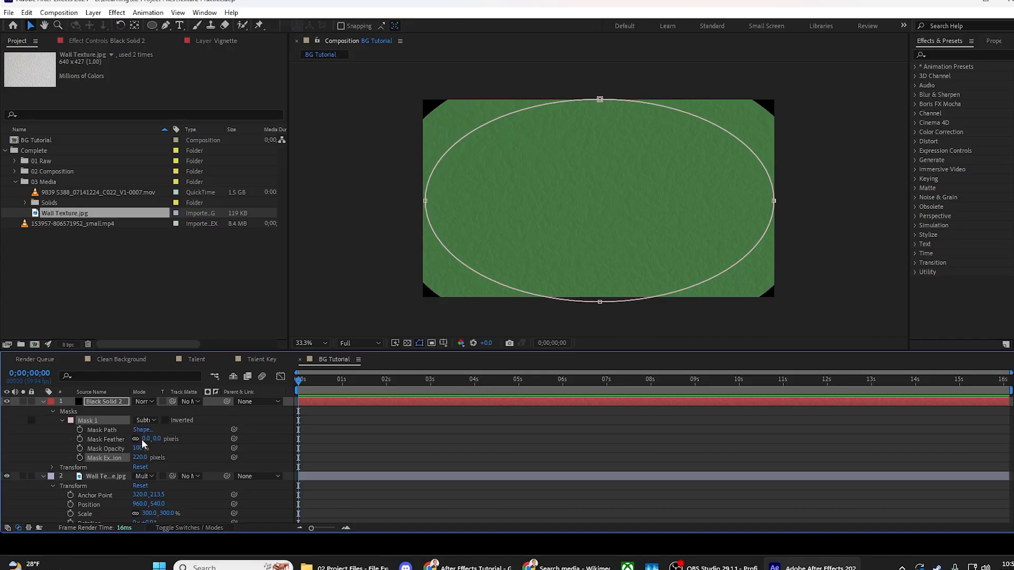
left_click_drag(140, 449, 206, 437)
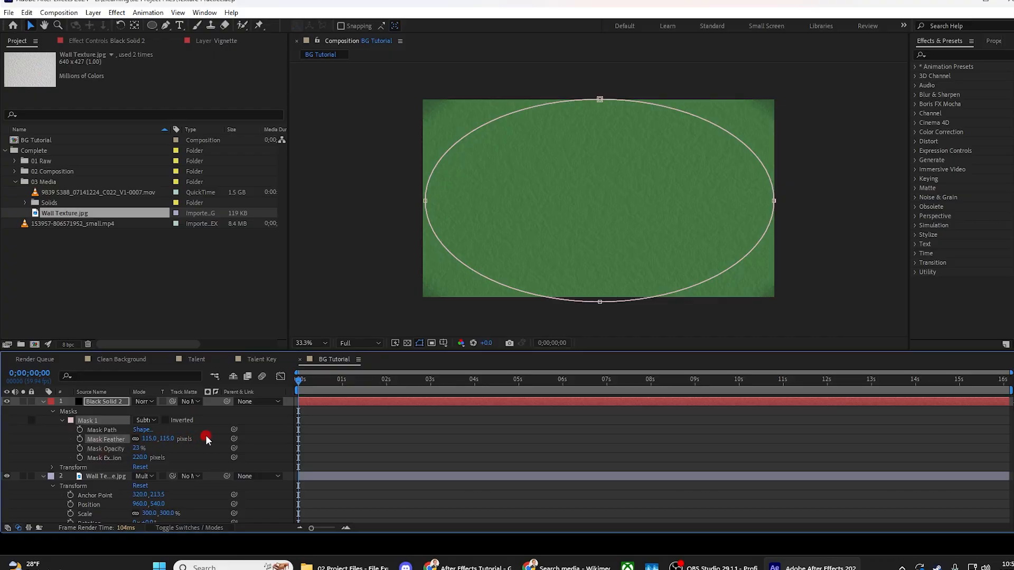
left_click_drag(140, 454, 75, 462)
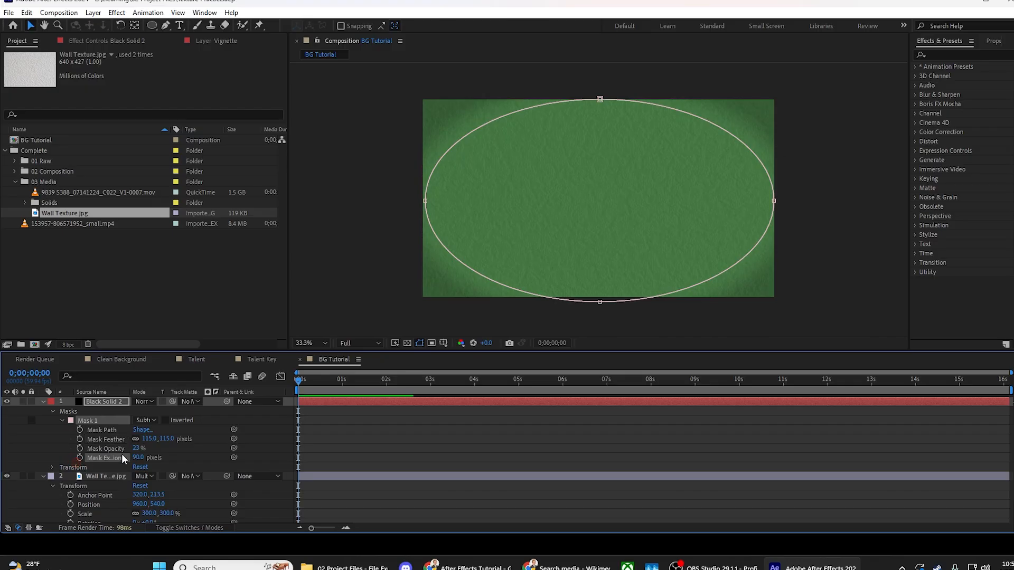
mouse_move(136, 448)
left_mouse_down()
mouse_move(163, 447)
mouse_move(138, 450)
left_mouse_up()
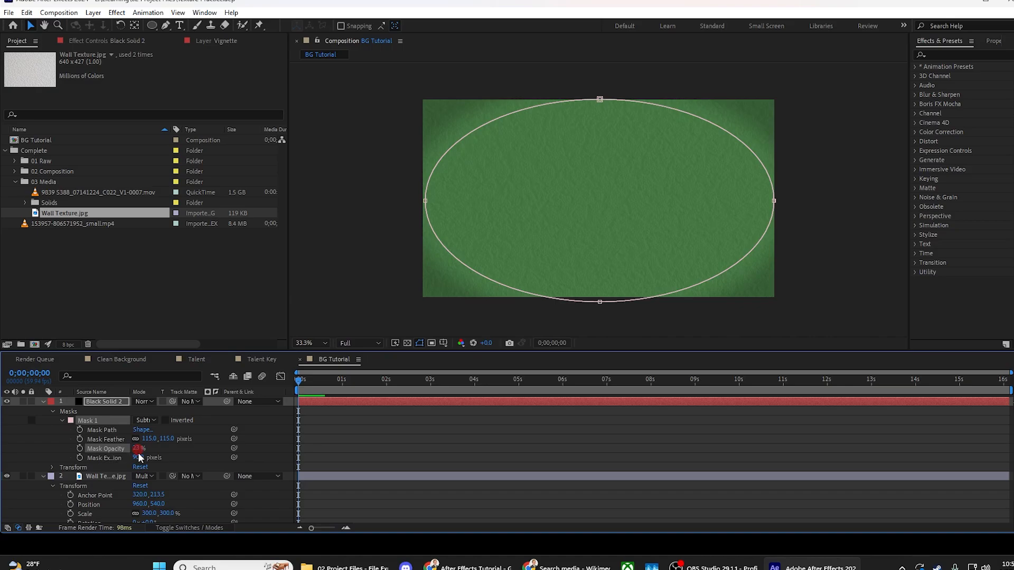
left_click(467, 567)
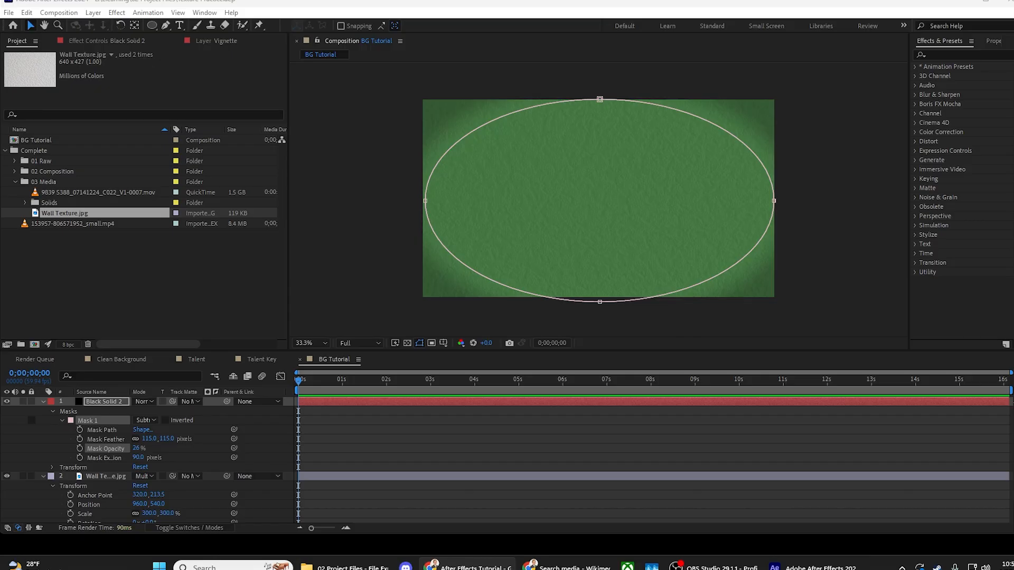
Step: Collapse the layer properties, find the Gradient Ramp effect and apply it to the green solid layer
left_click(42, 401)
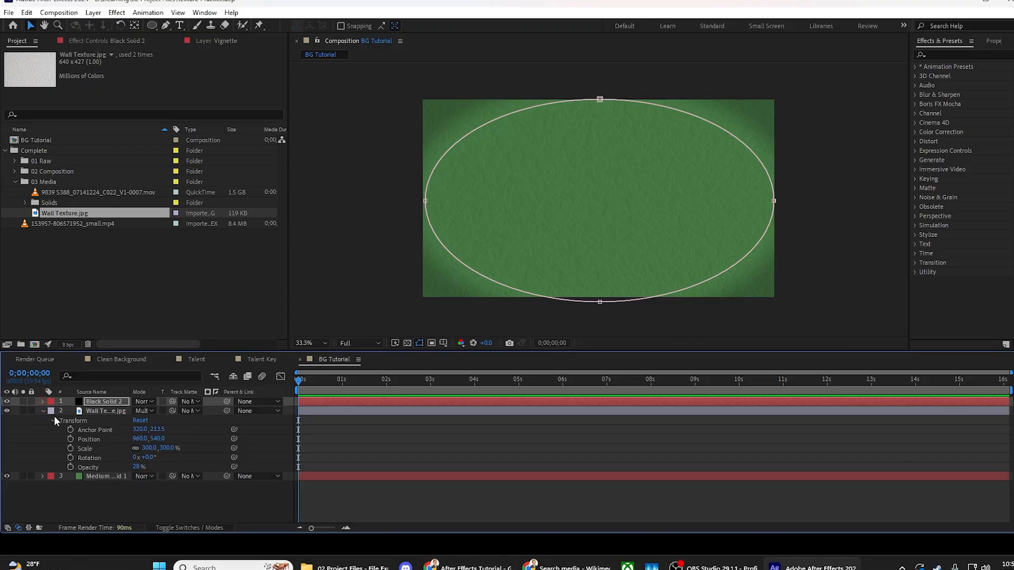
left_click(42, 411)
left_click(103, 420)
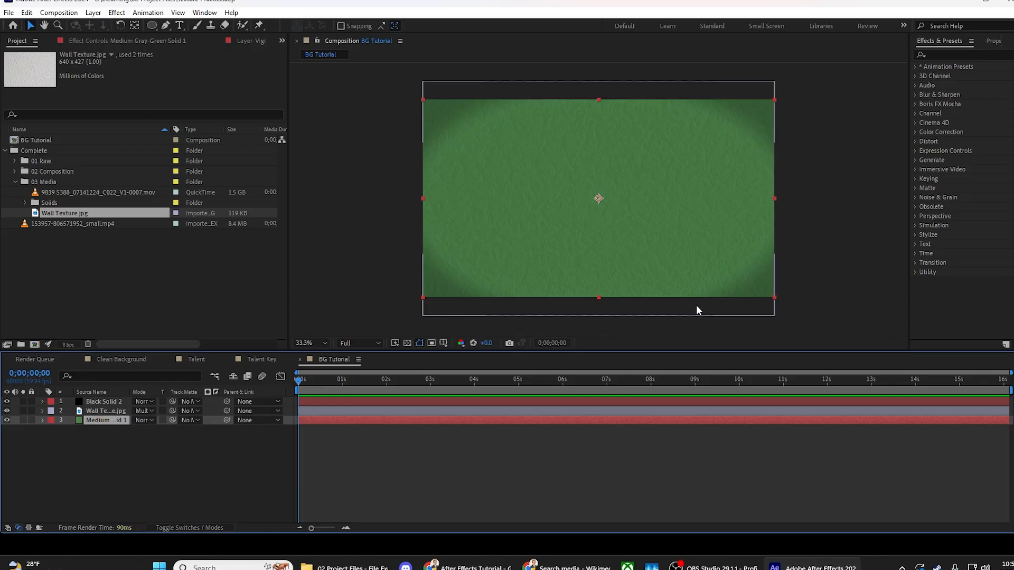
left_click(974, 56)
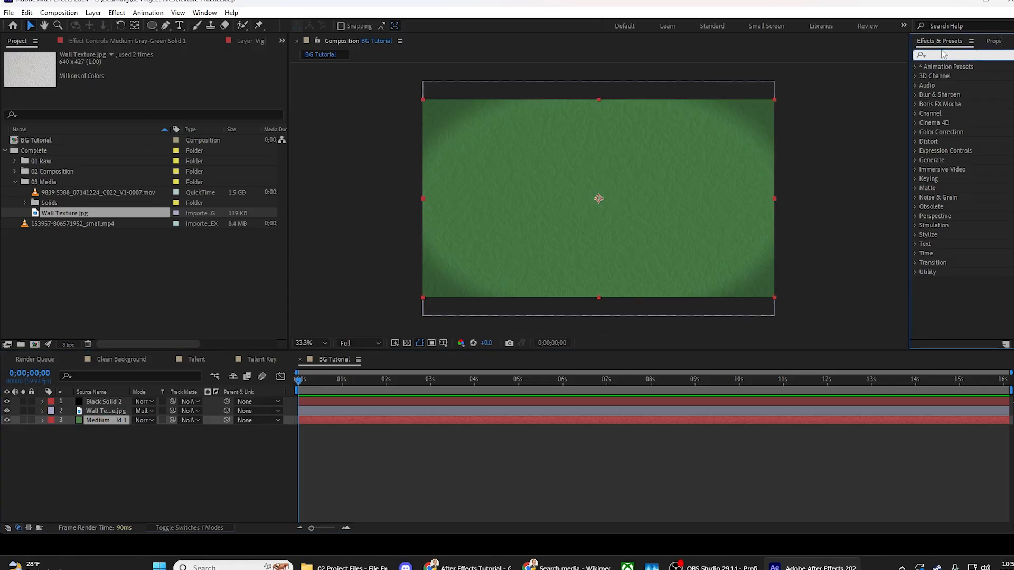
type("grad")
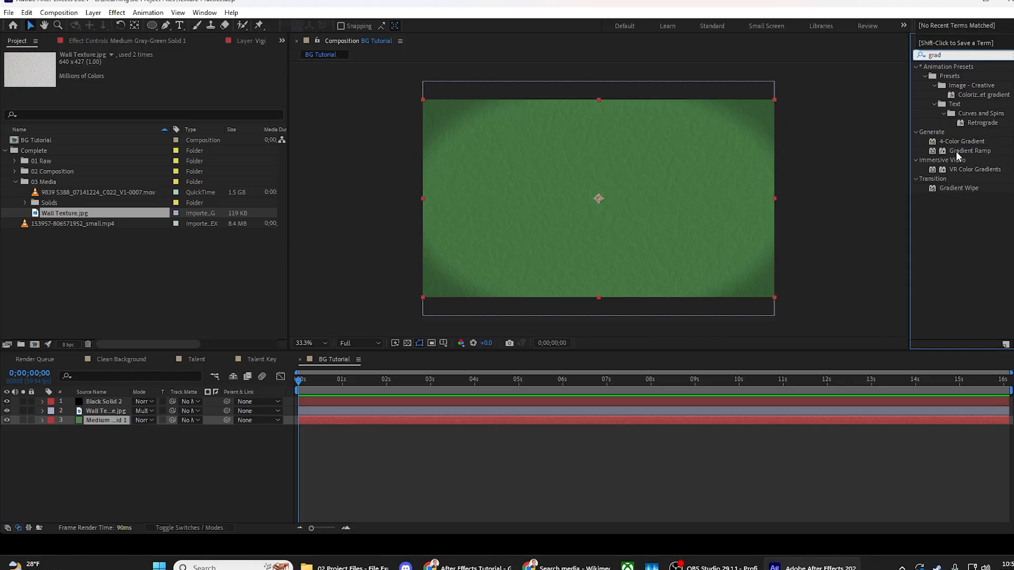
left_click_drag(956, 150, 389, 421)
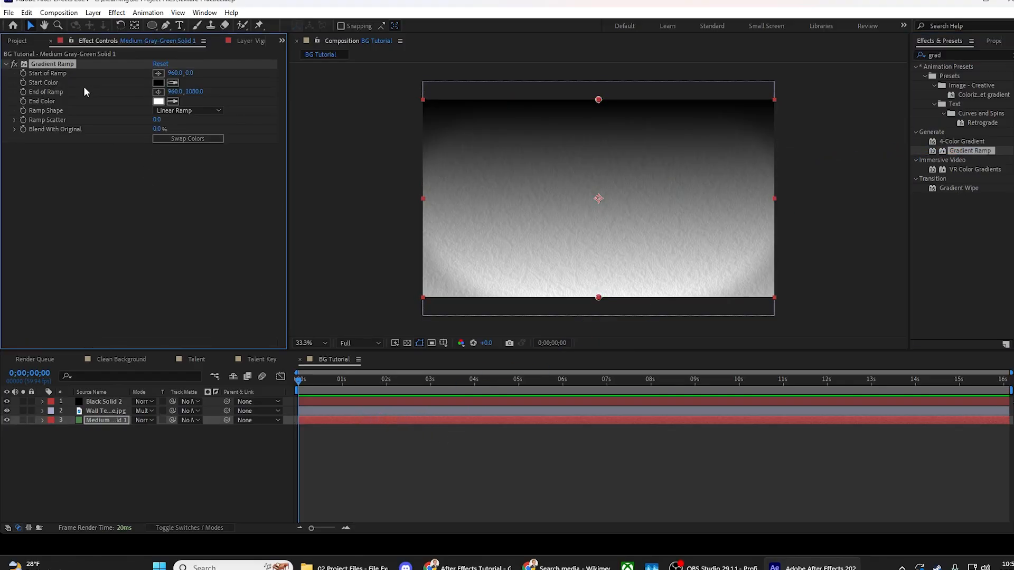
Step: Set the Gradient Ramp's start colour by sampling the solid's green and its end colour to near-black 030303
left_click(173, 83)
left_click(80, 420)
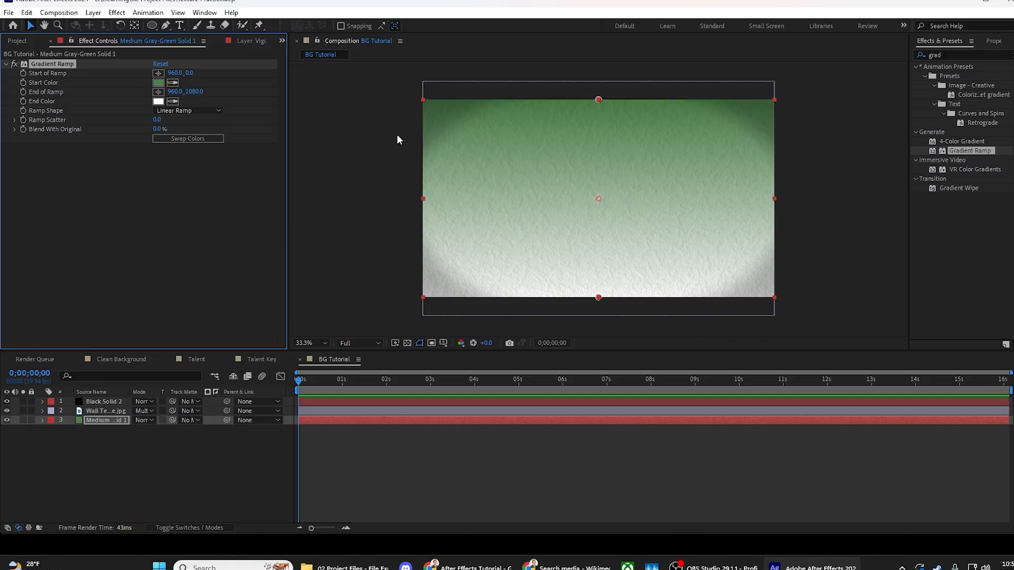
left_click(158, 102)
left_click_drag(591, 405, 570, 439)
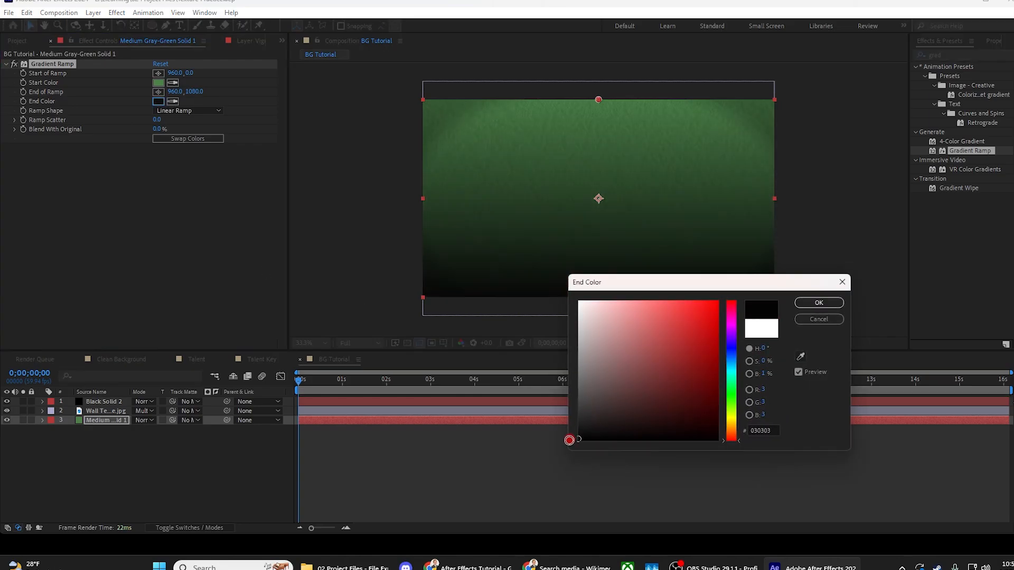
left_click(829, 305)
Step: Move the Gradient Ramp's end point to 960, 1804 and its start point to 960, -8
left_click_drag(188, 92, 436, 104)
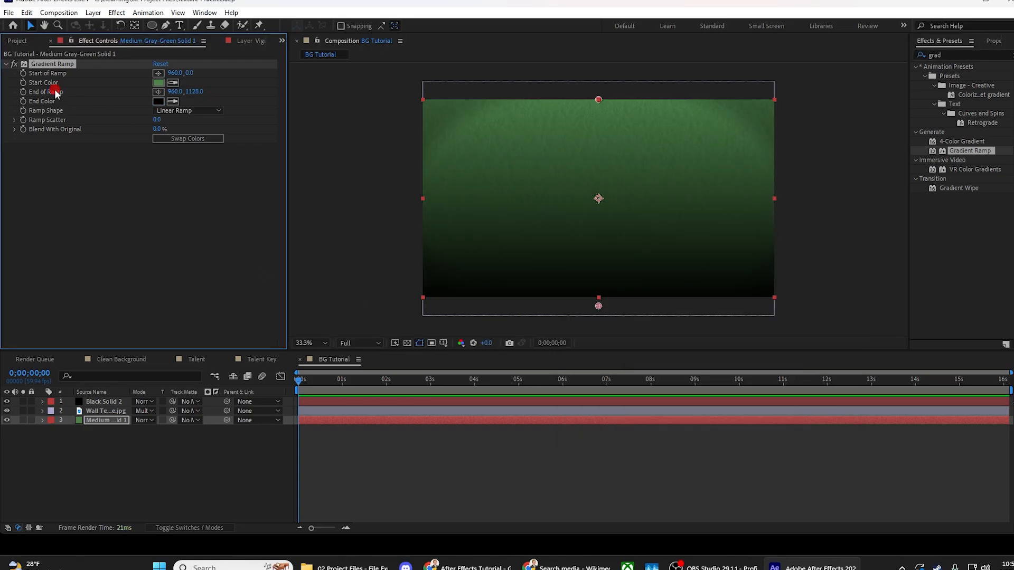
left_click_drag(361, 106, 430, 107)
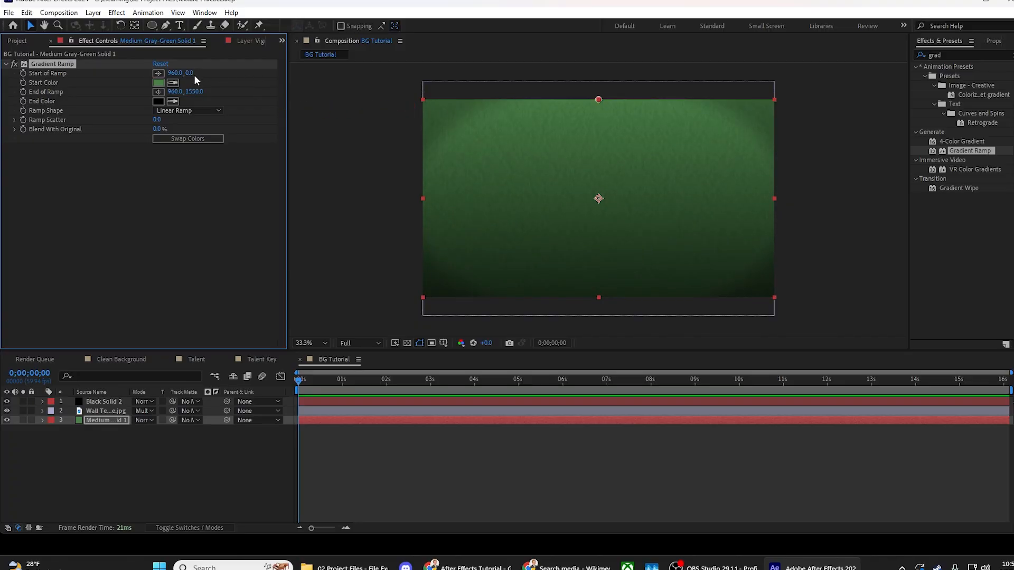
left_click_drag(192, 73, 323, 102)
left_click(322, 103)
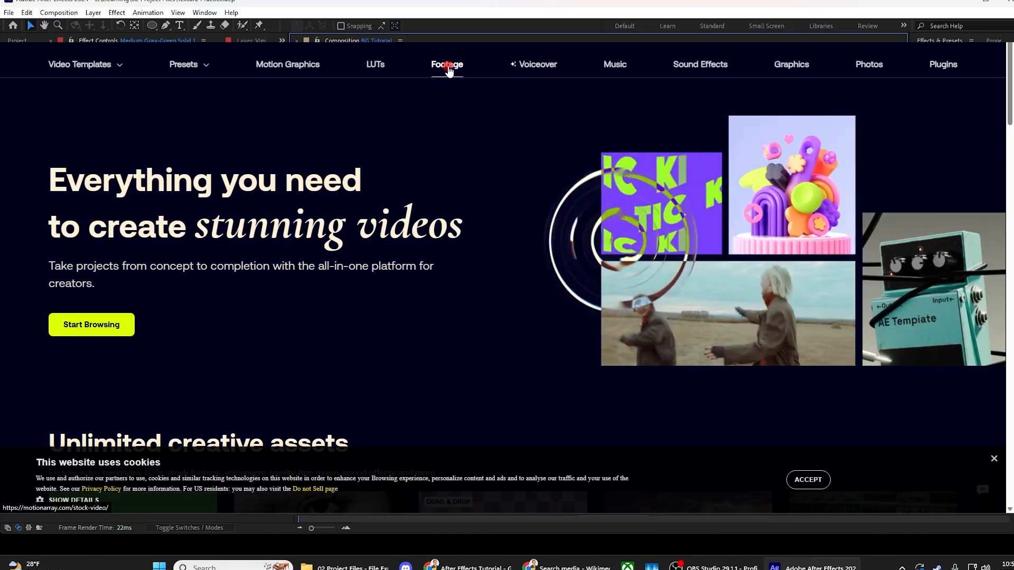
Step: On the Motion Array website, filter the stock footage to the Backgrounds category and browse the clips
left_click(448, 68)
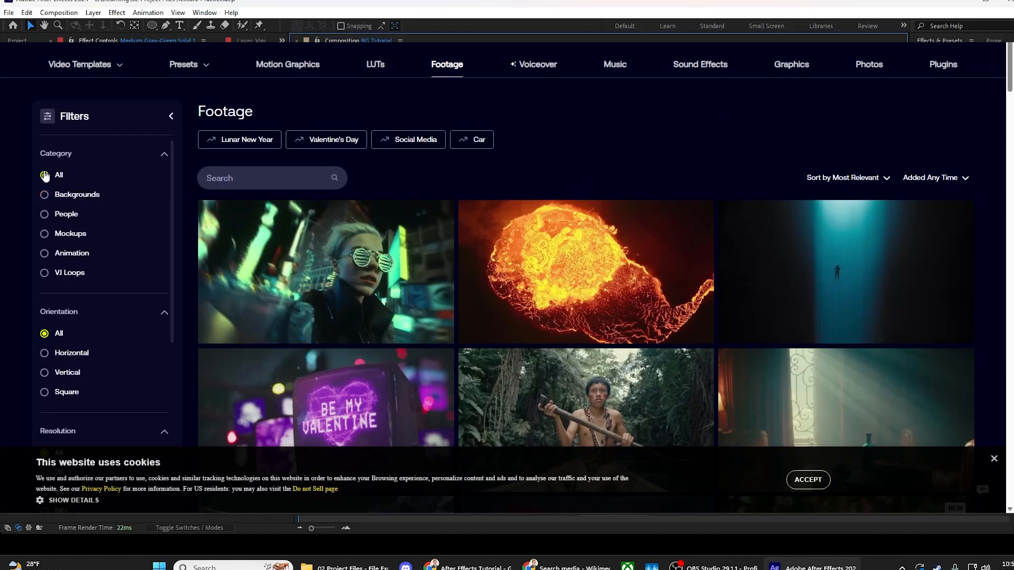
left_click(55, 203)
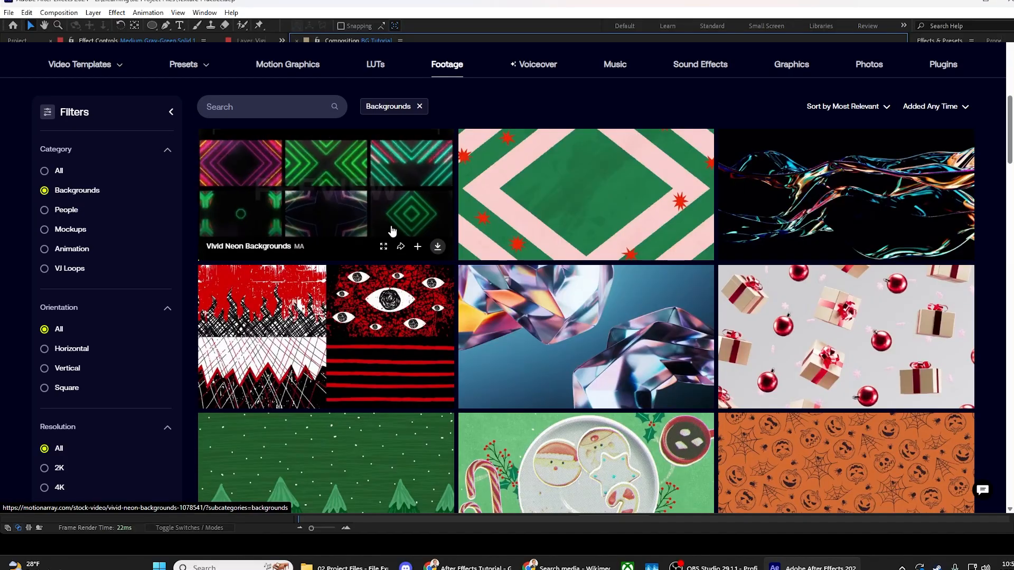
scroll(527, 240, "down", 5)
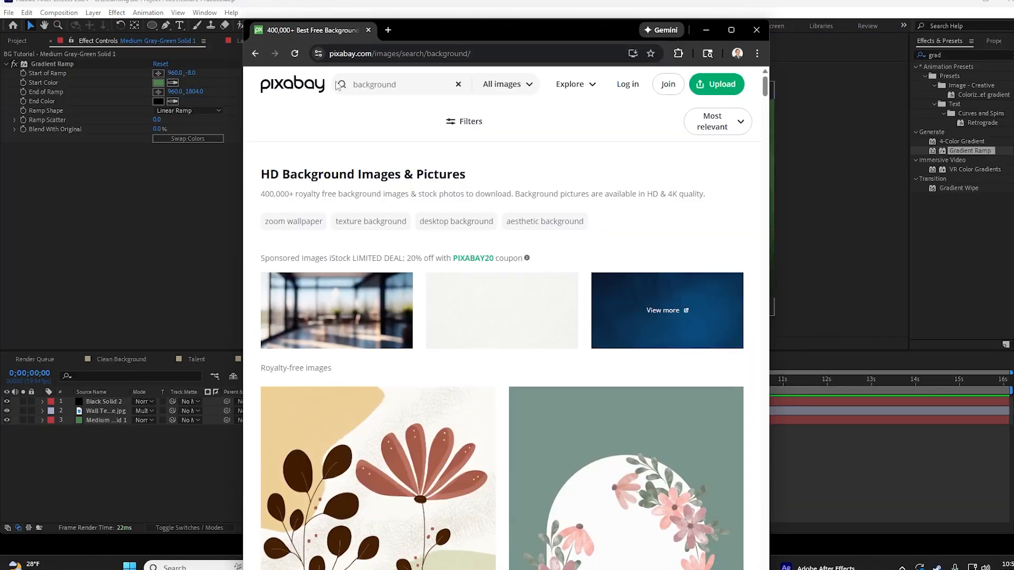
Step: On Pixabay, switch the background search to videos, browse the clips and open the pink and blue fluid gradient one
double_click(351, 85)
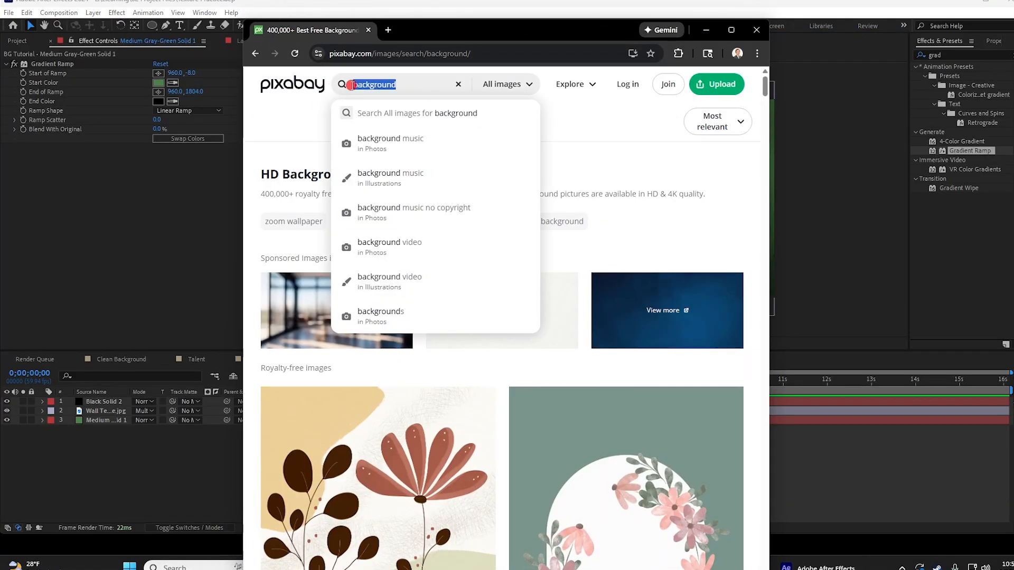
left_click(502, 85)
left_click(478, 211)
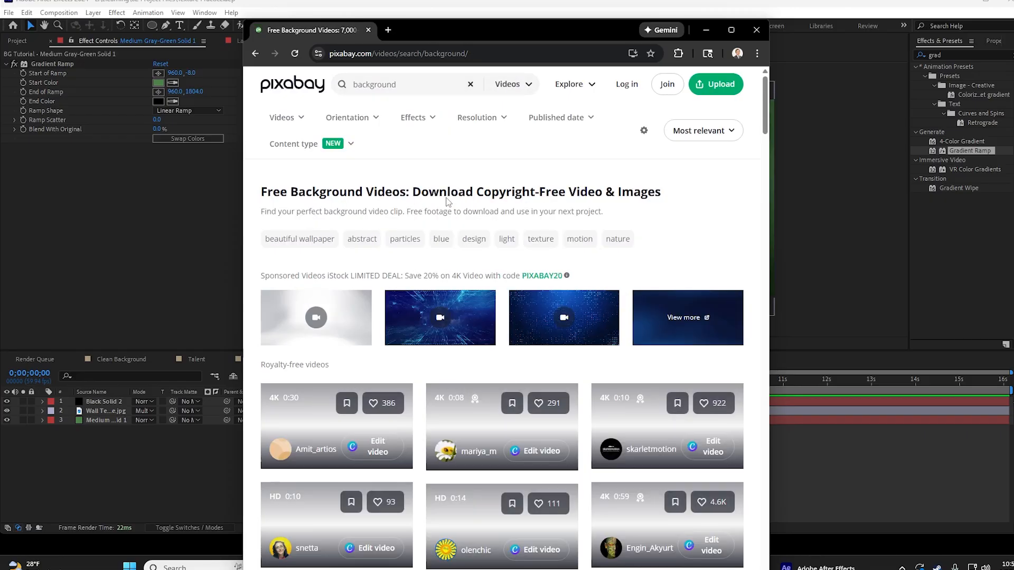
scroll(504, 343, "down", 5)
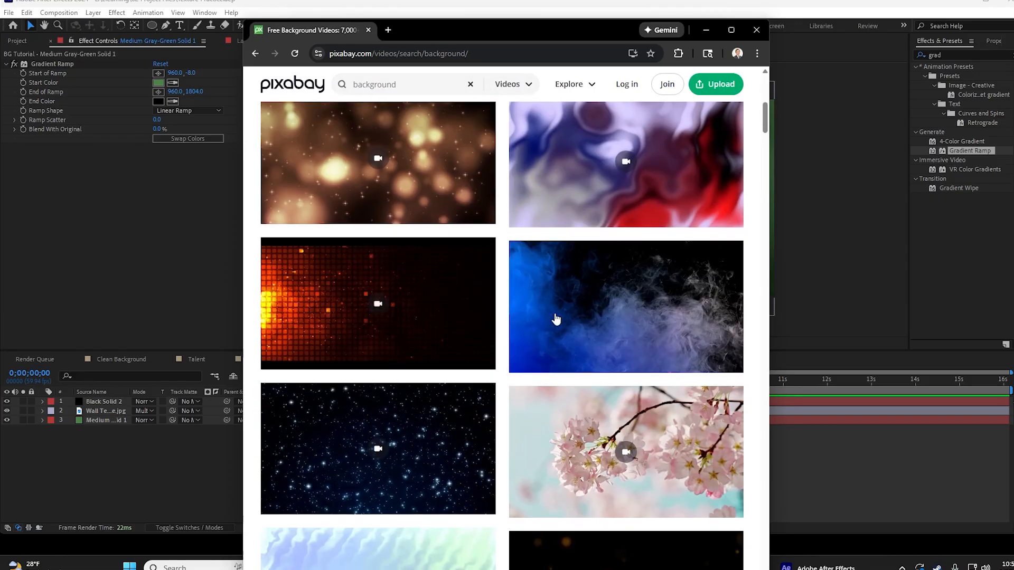
scroll(494, 352, "down", 5)
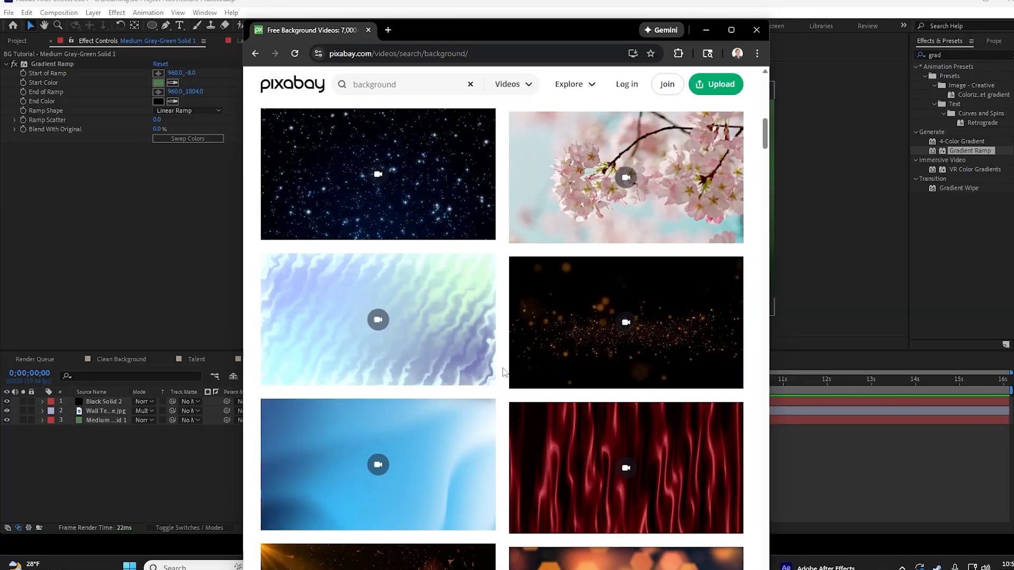
scroll(502, 372, "up", 10)
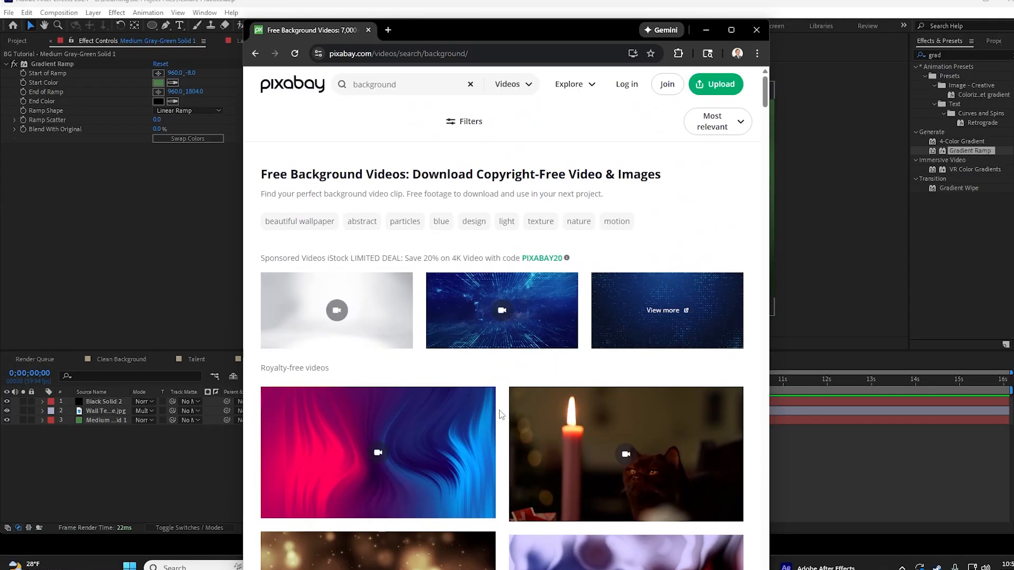
left_click(464, 432)
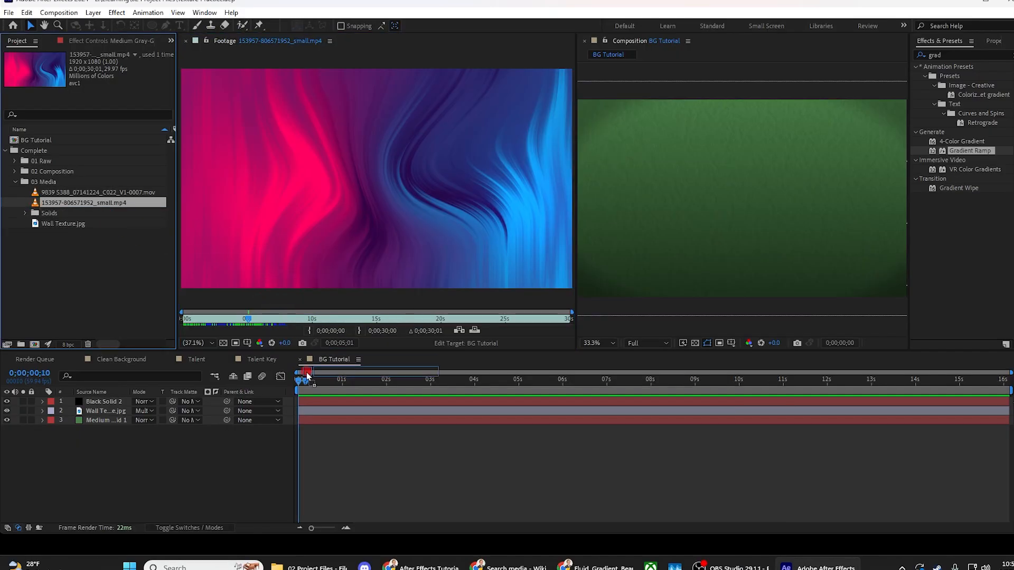
left_click_drag(307, 375, 324, 413)
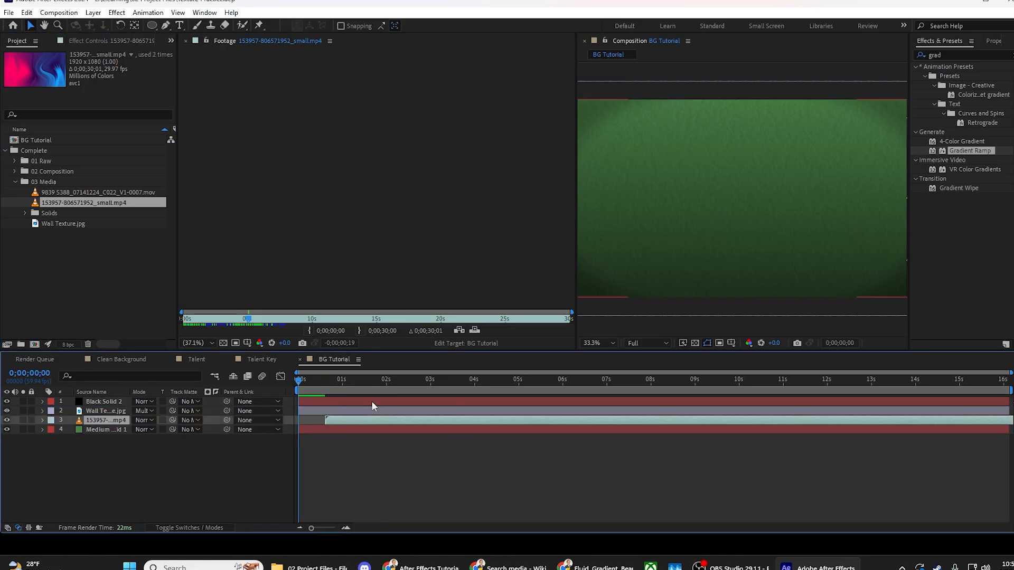
left_click_drag(347, 419, 319, 419)
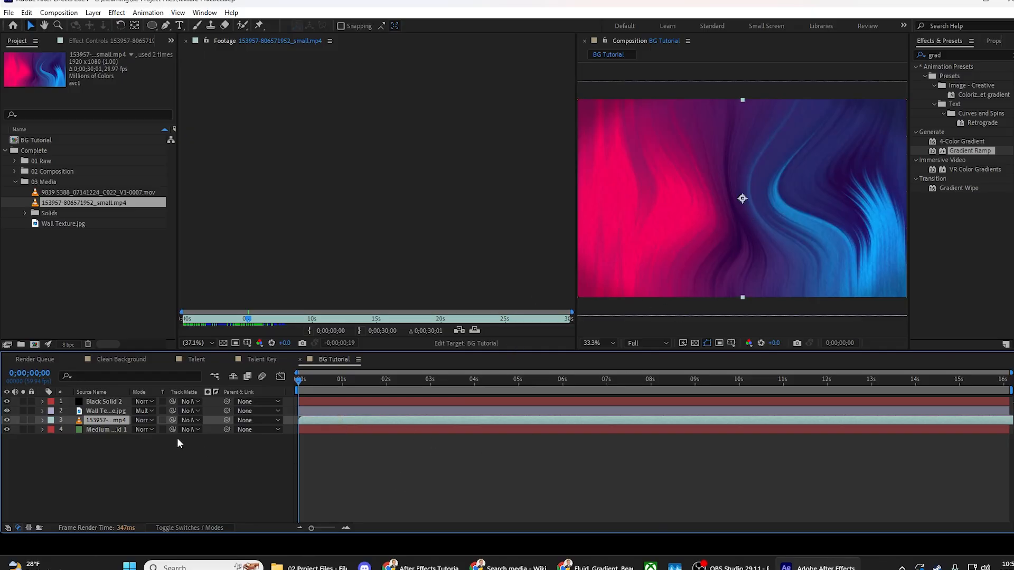
Step: Try the Darken, Divide and Lighten blending modes on the gradient video layer and settle on Multiply
left_click(147, 419)
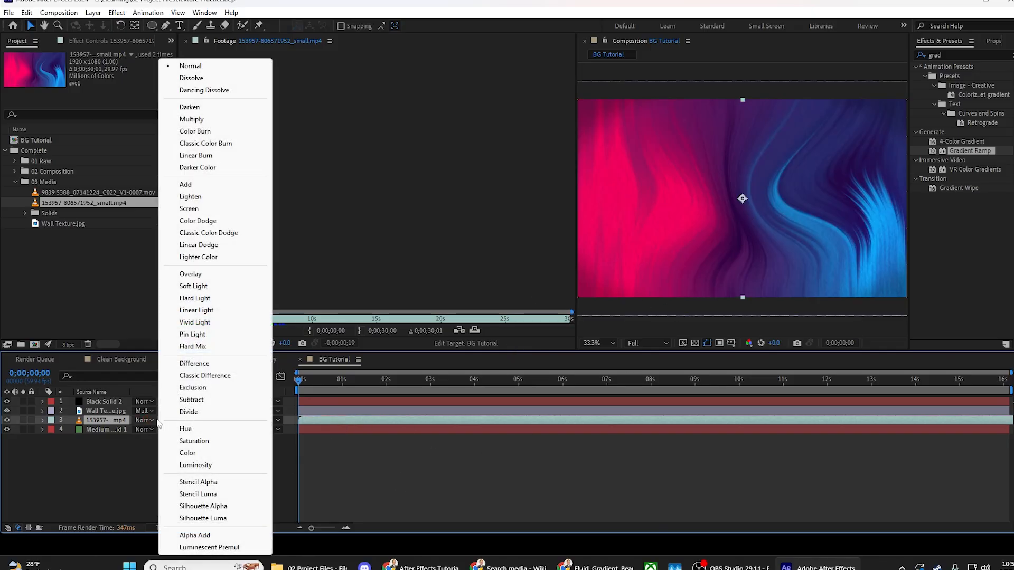
left_click(207, 119)
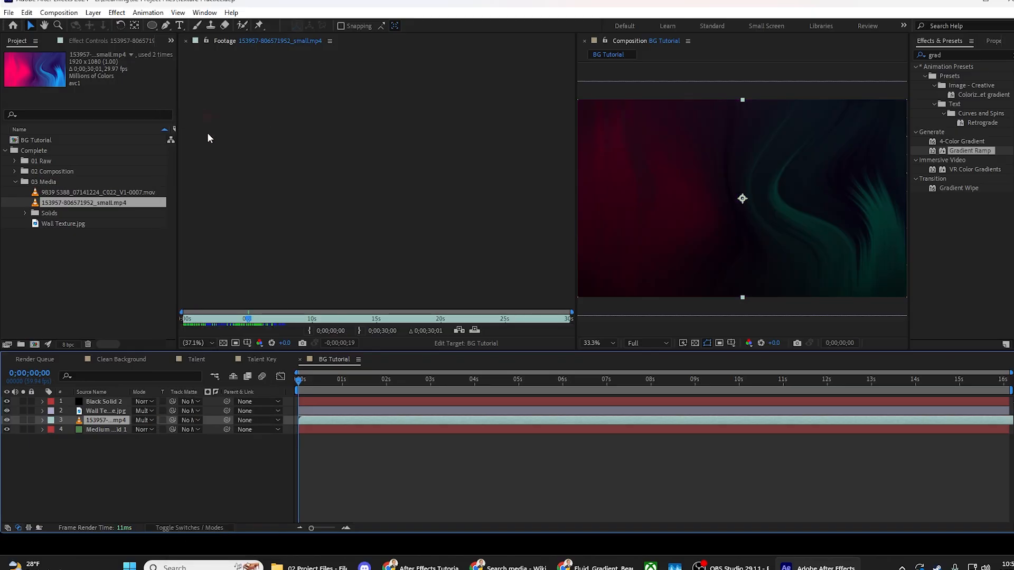
left_click(144, 420)
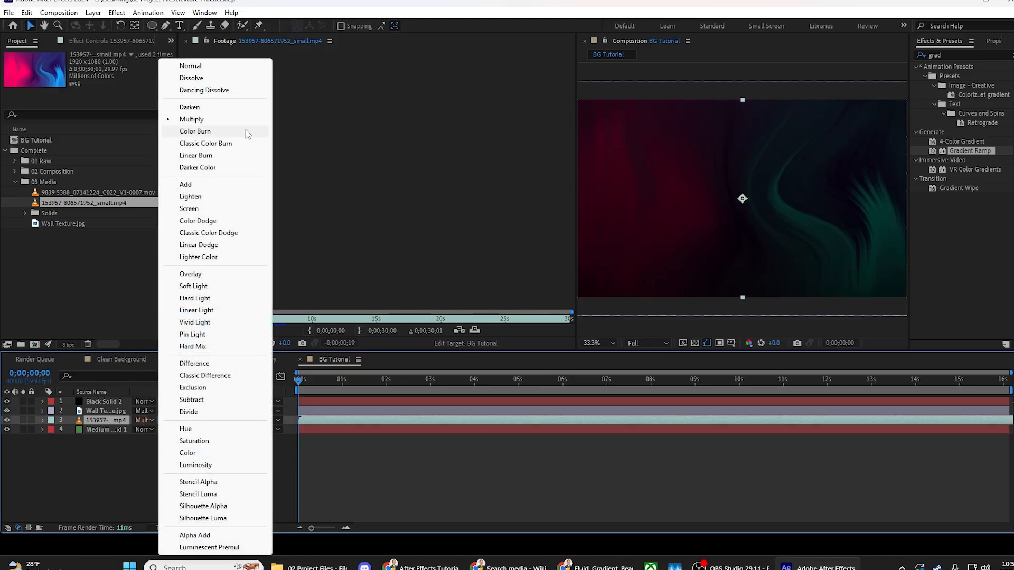
left_click(216, 108)
left_click(144, 421)
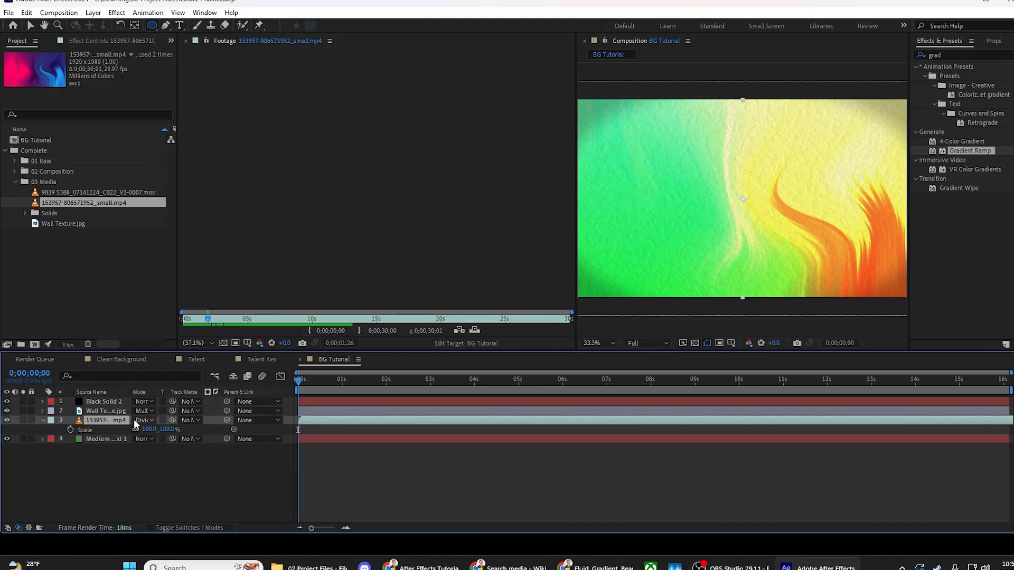
left_click(143, 420)
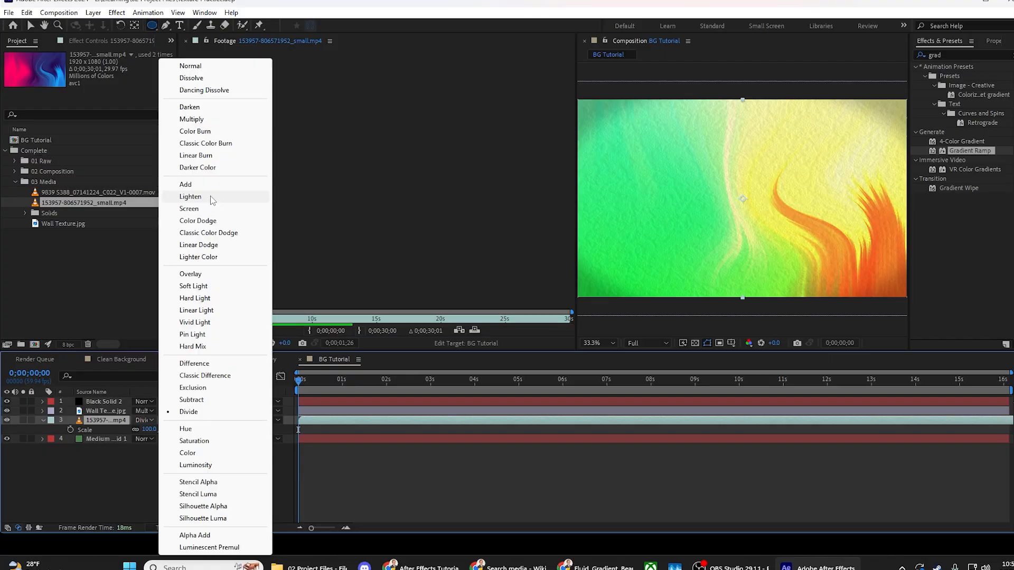
left_click(211, 195)
left_click(144, 420)
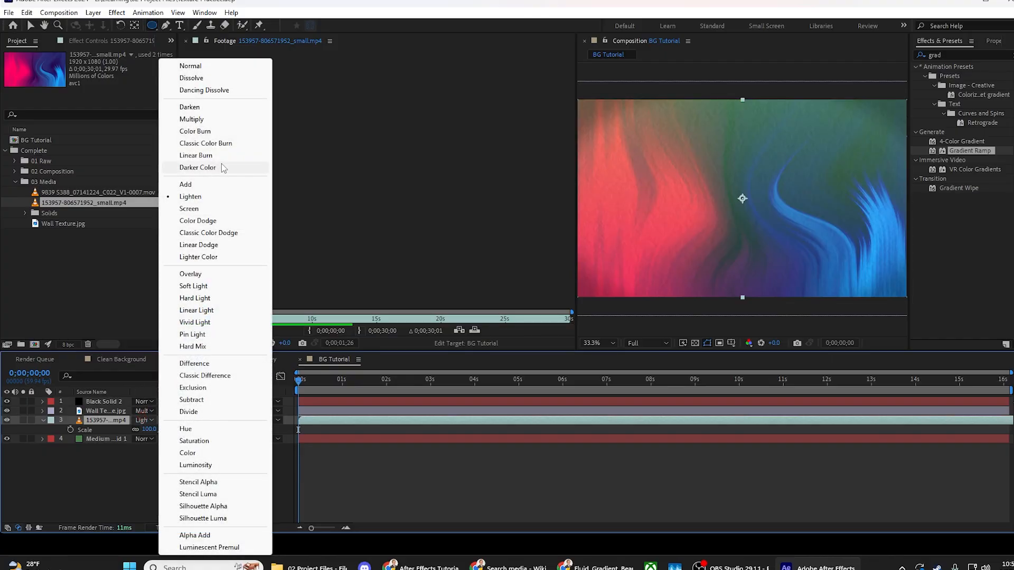
left_click(218, 120)
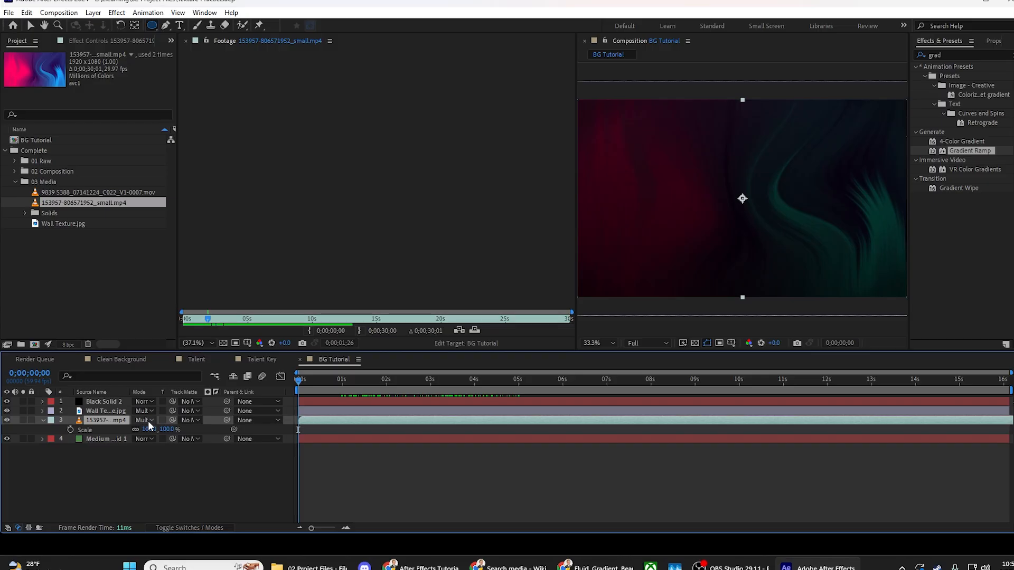
Step: Blend the gradient video layer with Subtract, lower its opacity to 15% and preview the background's motion
left_click(147, 420)
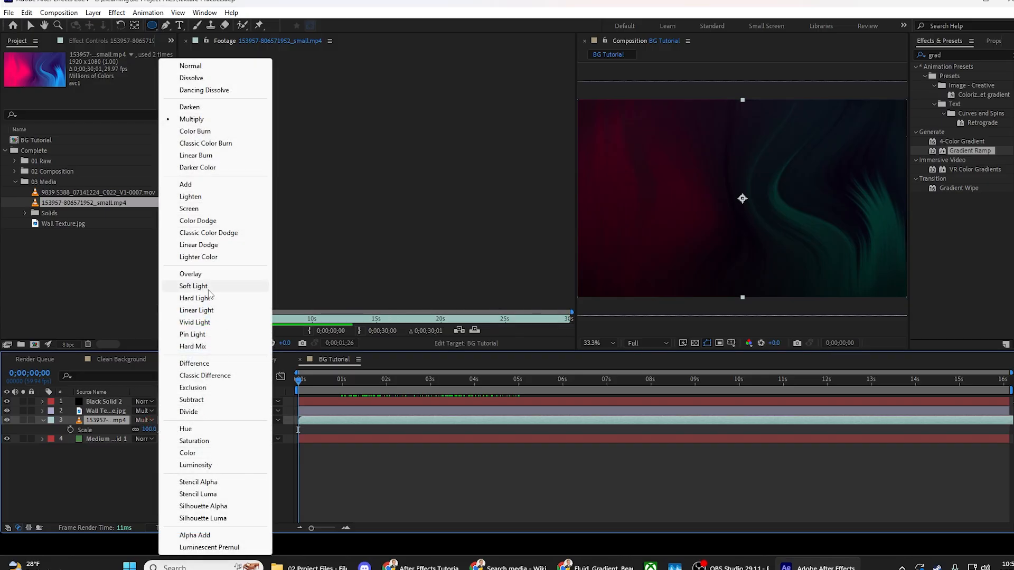
left_click(224, 402)
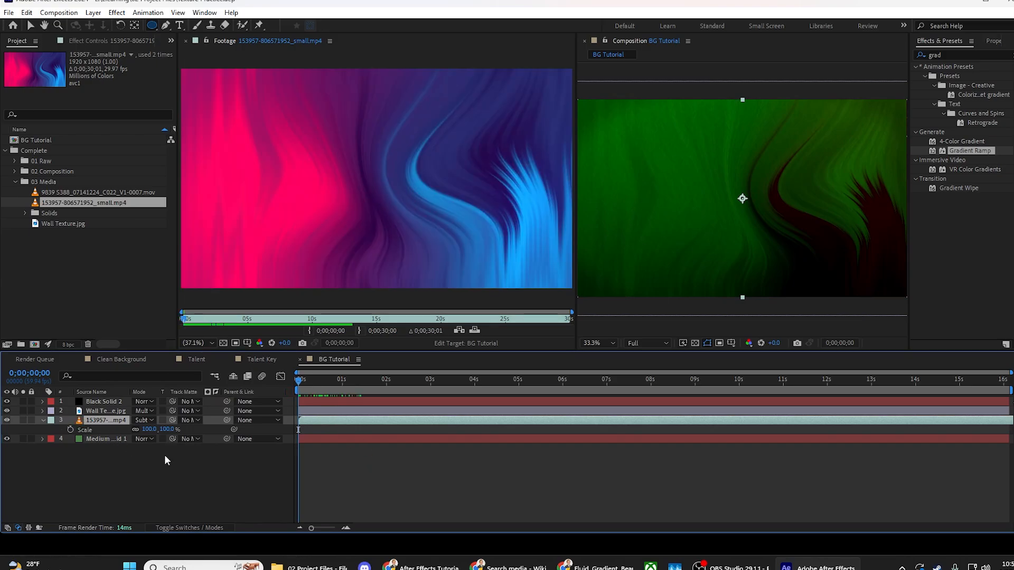
key("t")
left_click_drag(136, 430, 91, 431)
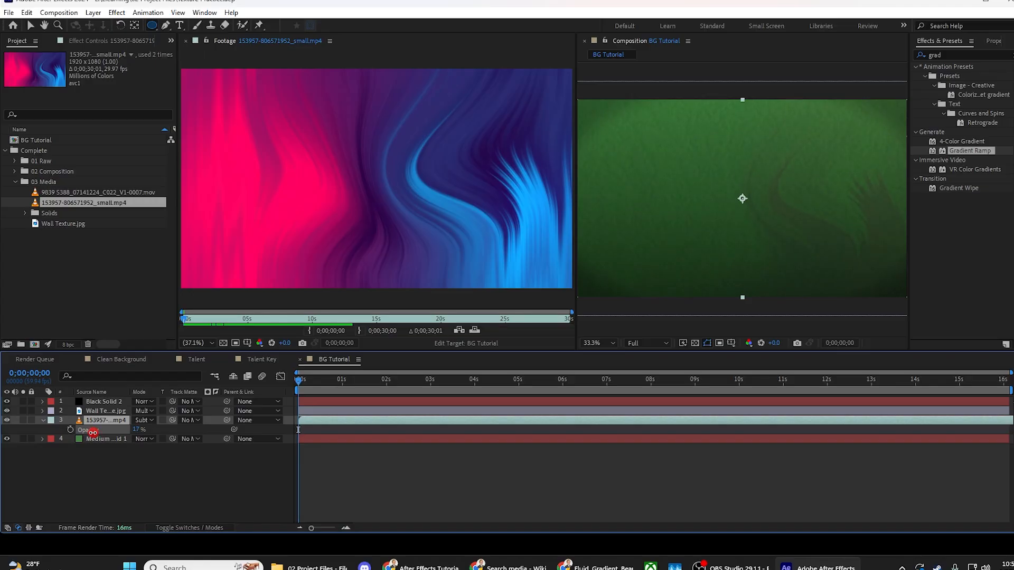
left_click(138, 430)
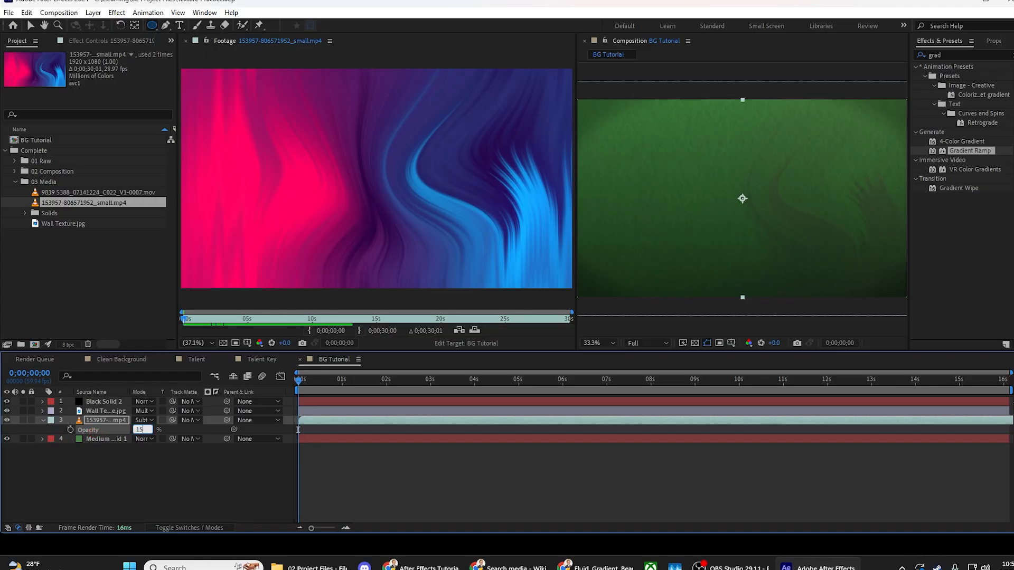
key("Return")
left_click_drag(299, 379, 416, 387)
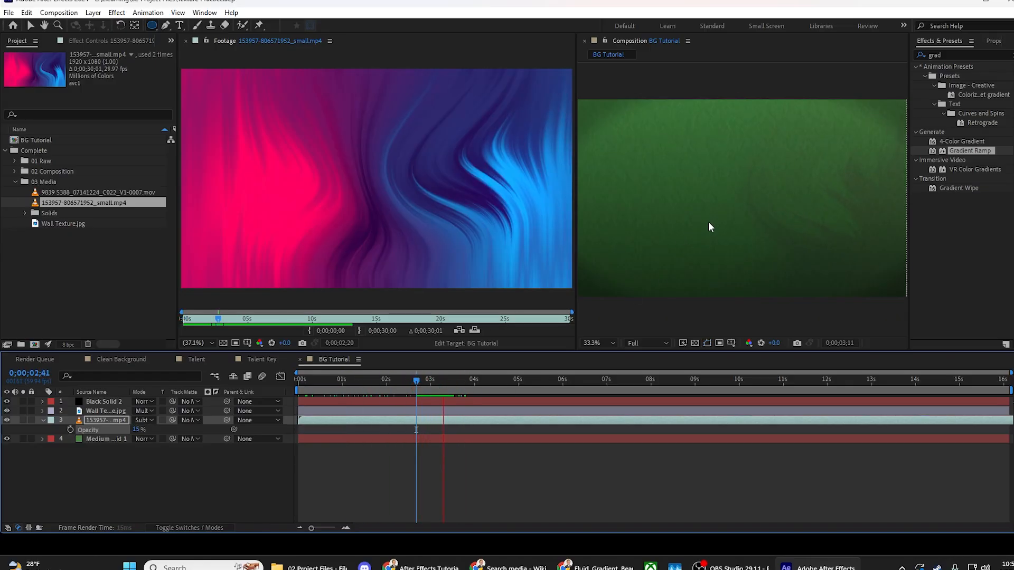
key("space")
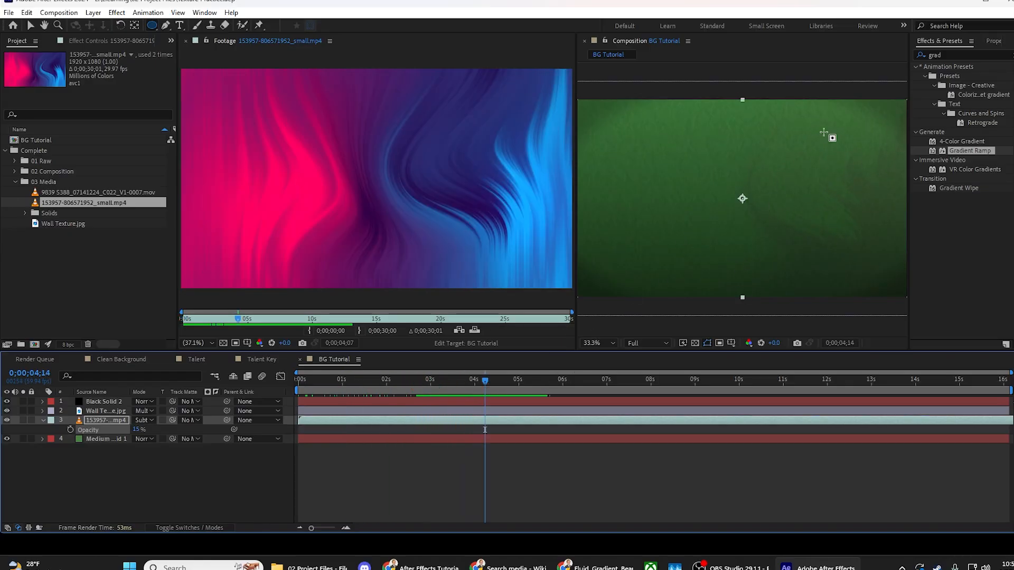
Step: Shift the gradient video layer horizontally to a position of 231, 540 and play back the composition
left_click_drag(446, 390, 307, 396)
key("p")
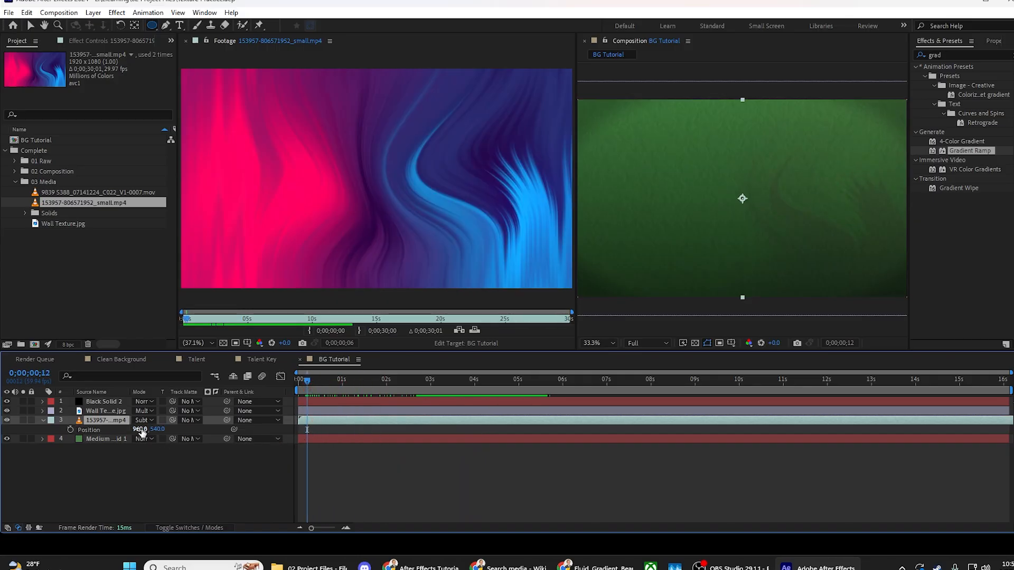
left_click_drag(139, 432, 18, 442)
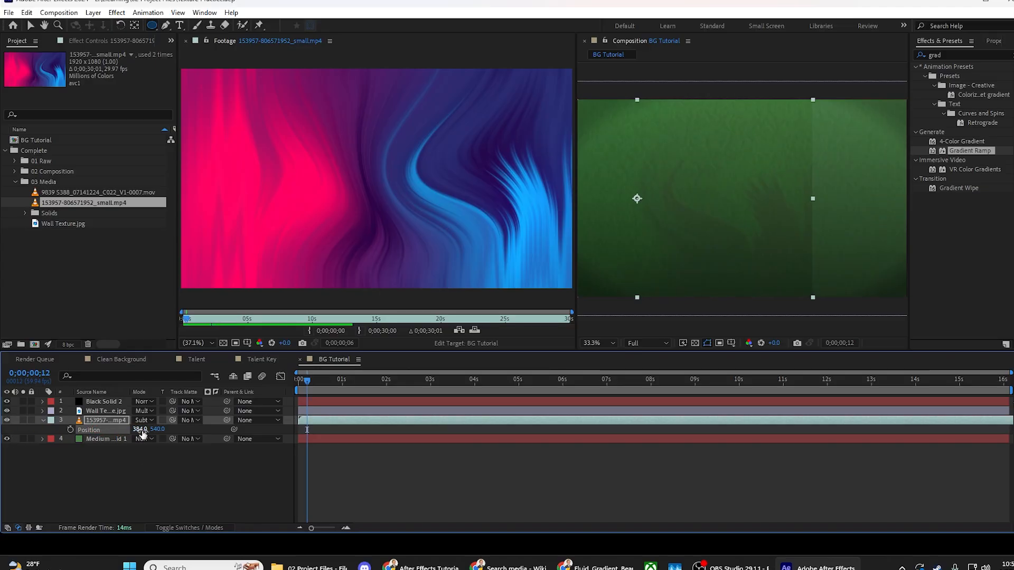
left_click_drag(140, 430, 52, 426)
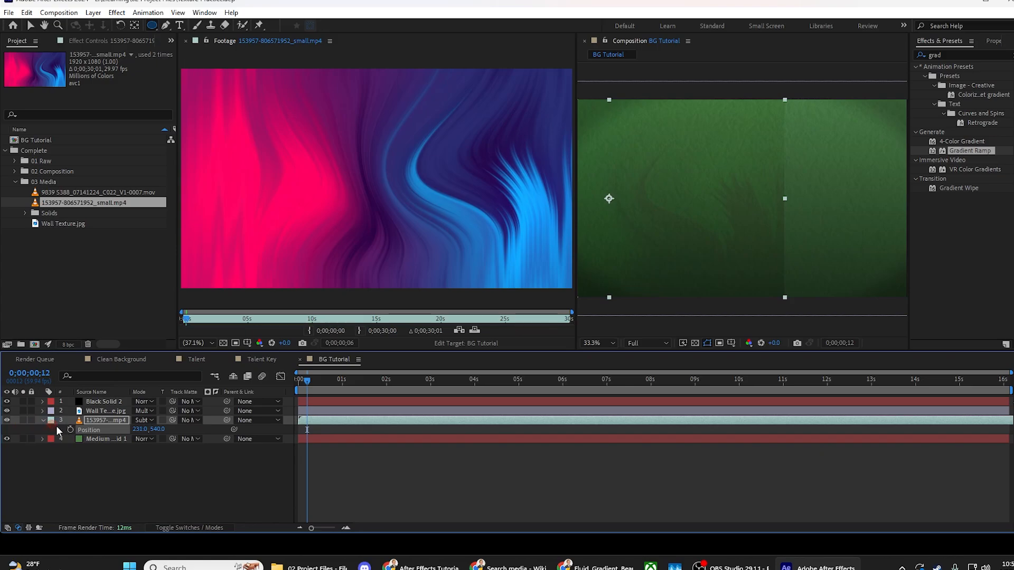
left_click(314, 381)
key("space")
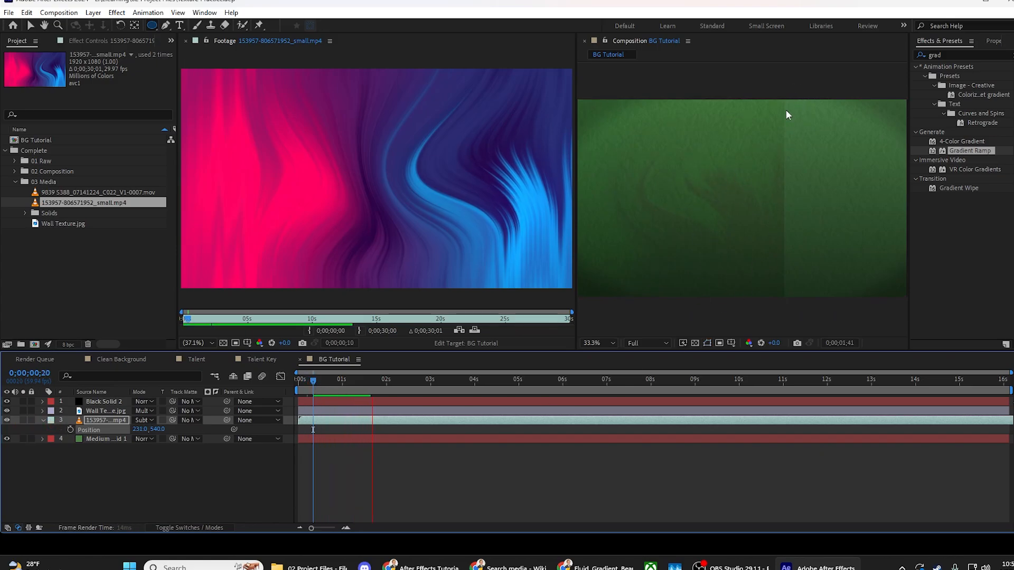
key("space")
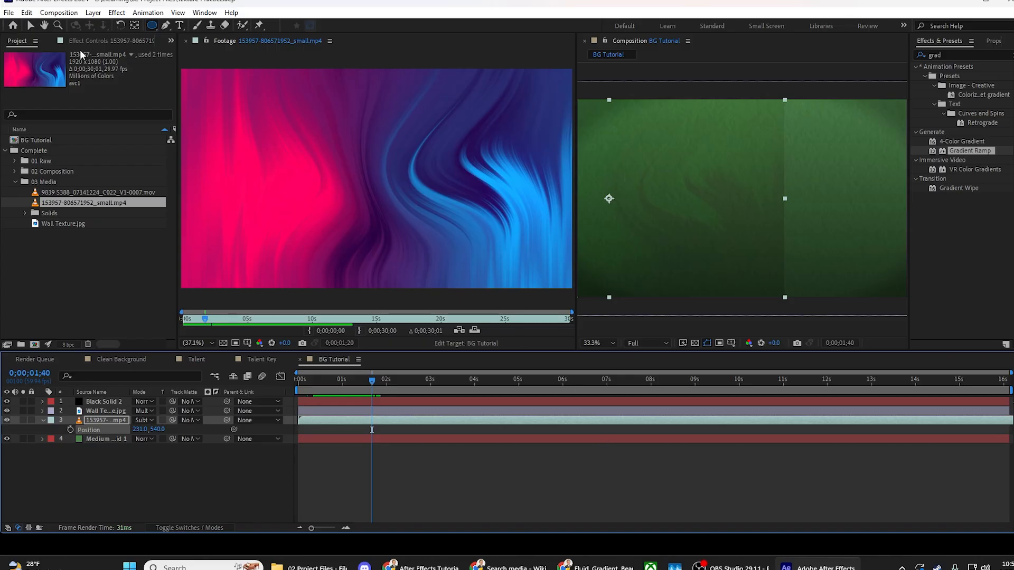
Step: Draw a tall, narrow elliptical mask over the gradient video's visible right edge and set the mask mode to Subtract
left_click(150, 26)
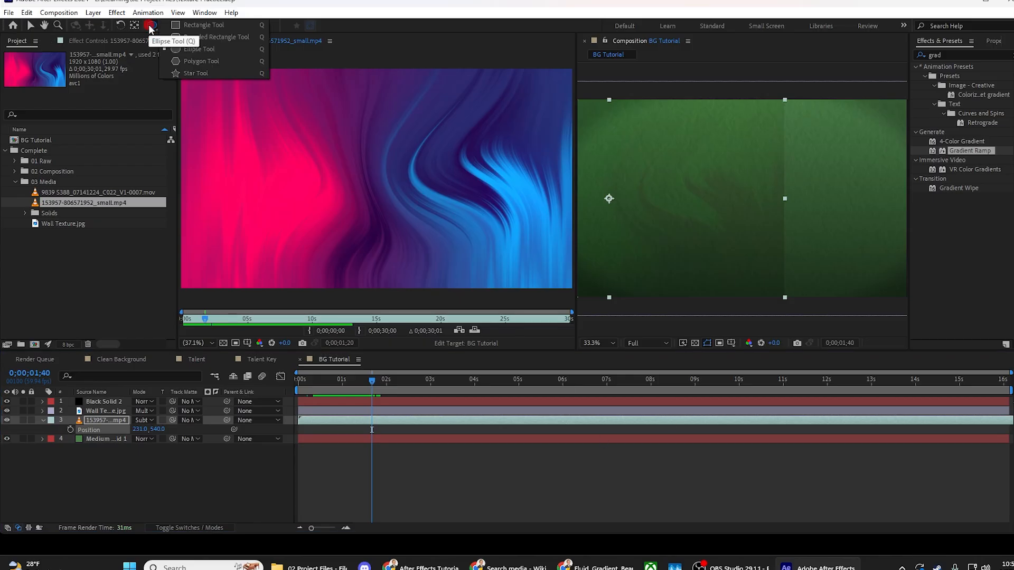
left_click_drag(150, 28, 207, 49)
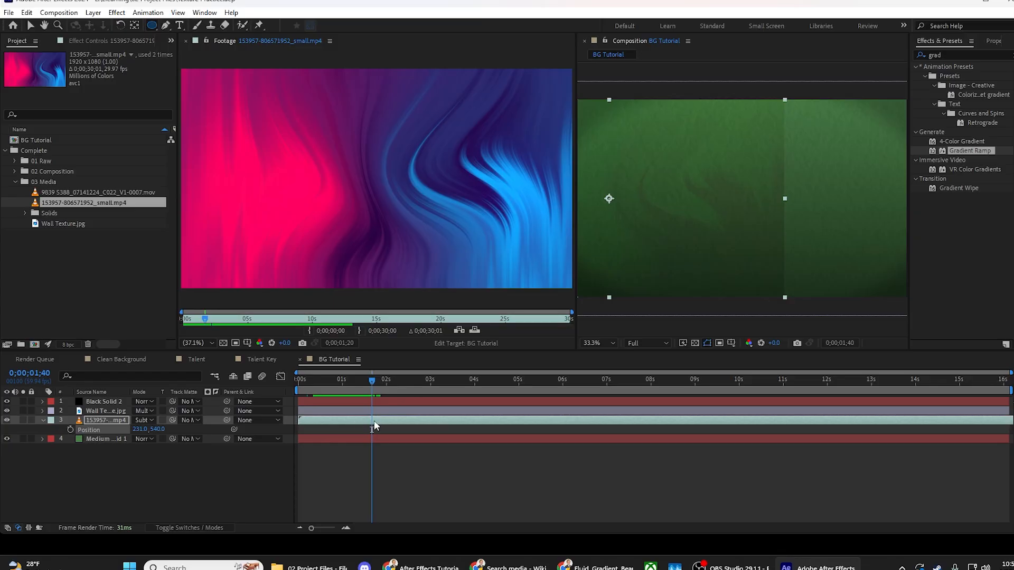
mouse_move(760, 93)
left_mouse_down()
mouse_move(781, 276)
mouse_move(805, 326)
mouse_move(786, 325)
mouse_move(799, 323)
left_mouse_up()
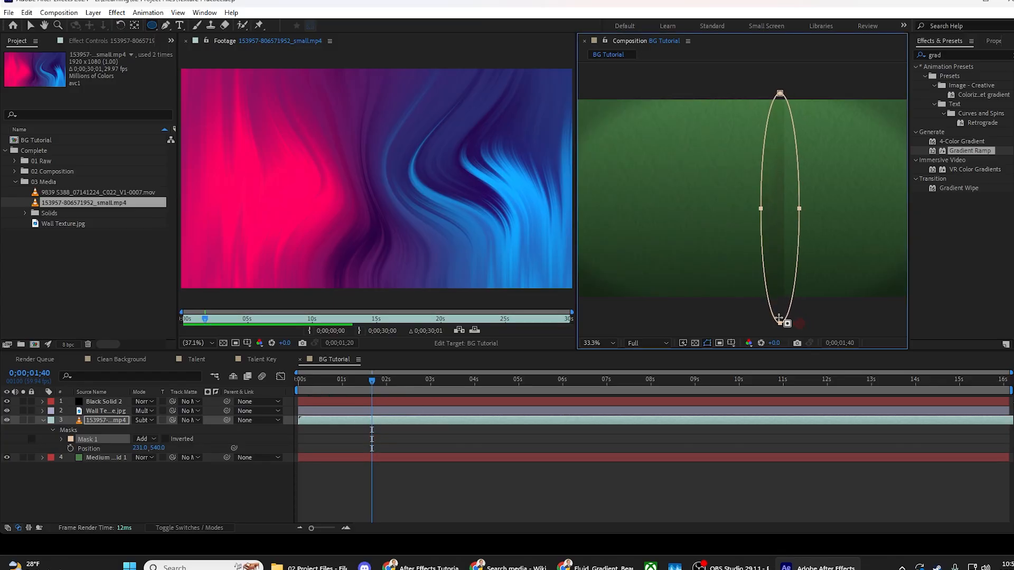
left_click(140, 440)
left_click(168, 471)
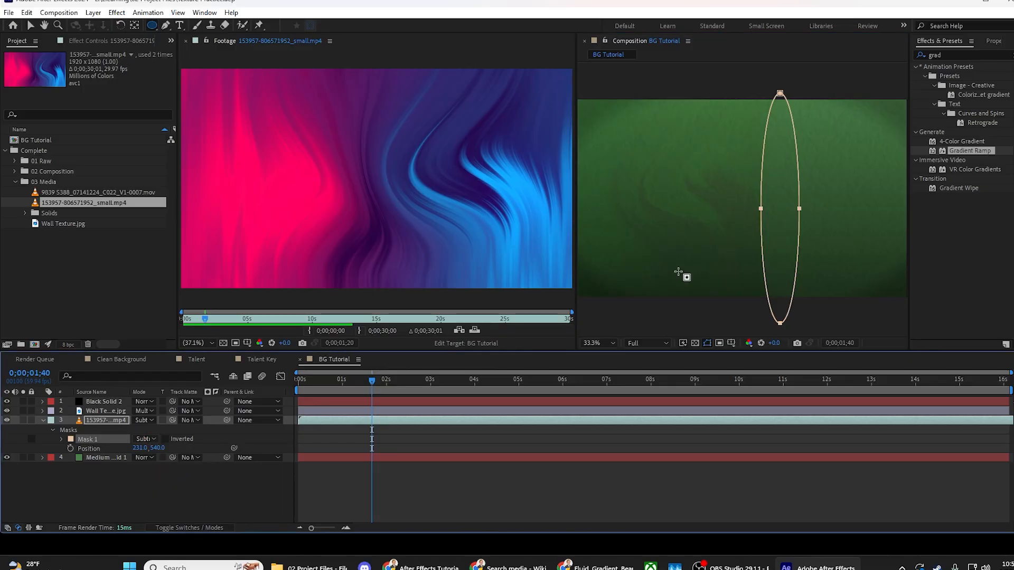
Step: Feather the ellipse mask on the gradient video layer by 145 pixels and play back the softened edge
left_click(61, 439)
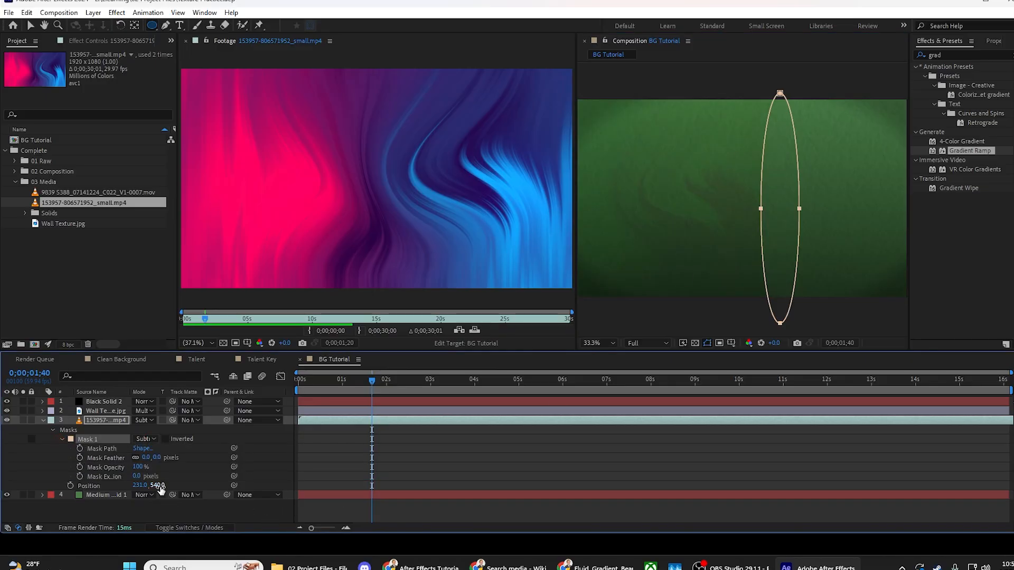
left_click_drag(146, 458, 225, 459)
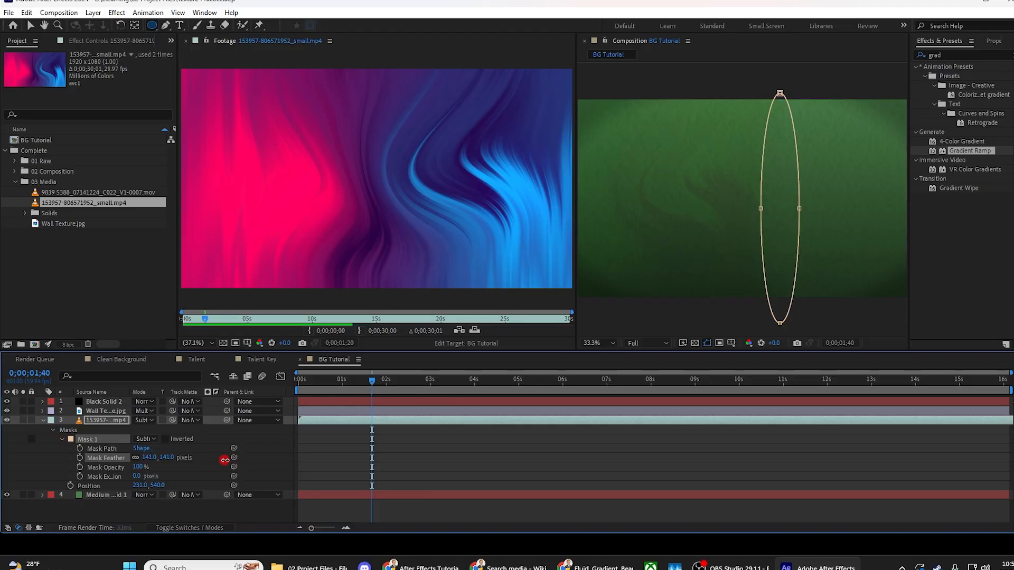
left_click(435, 453)
left_click(342, 380)
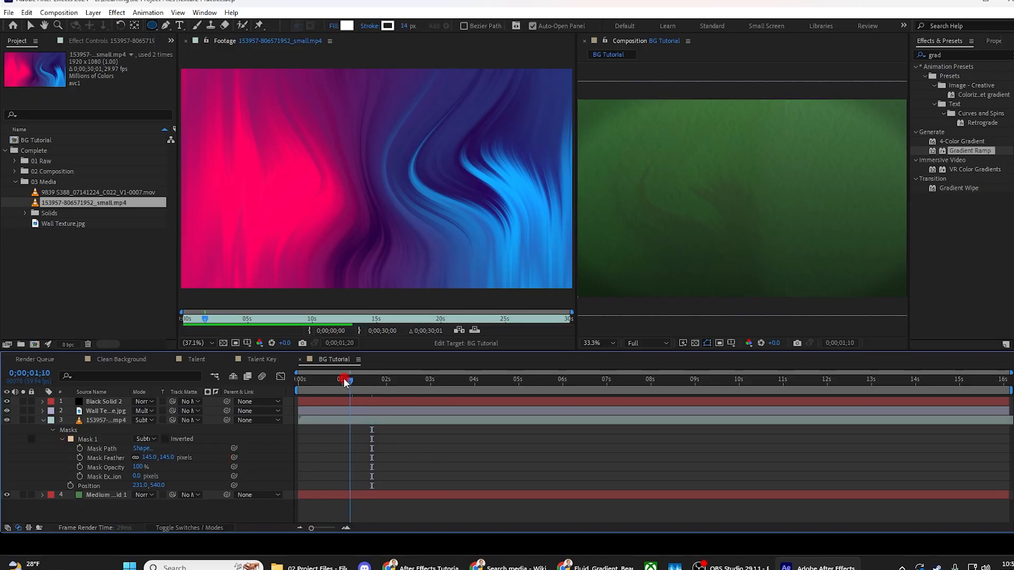
key("space")
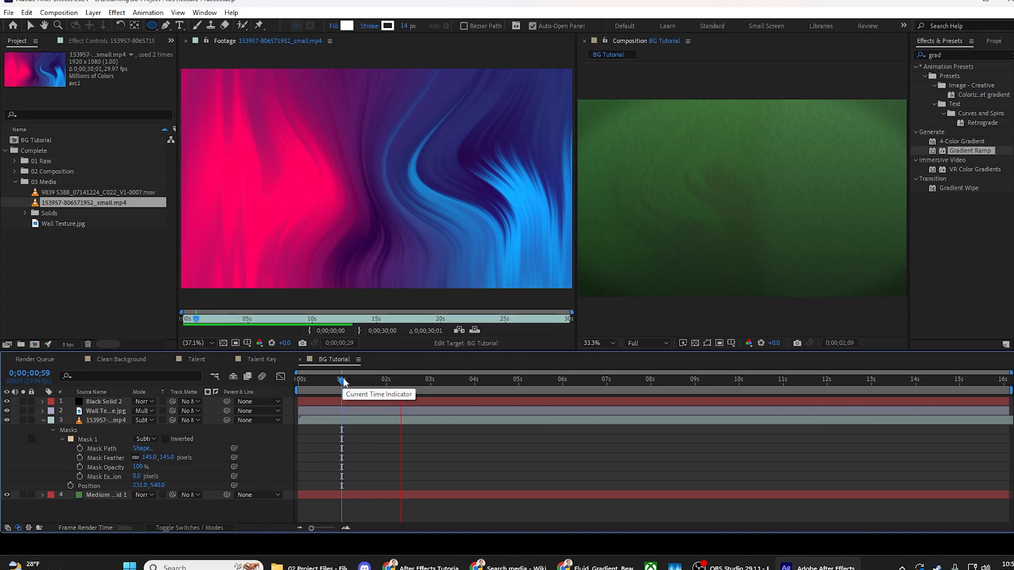
key("space")
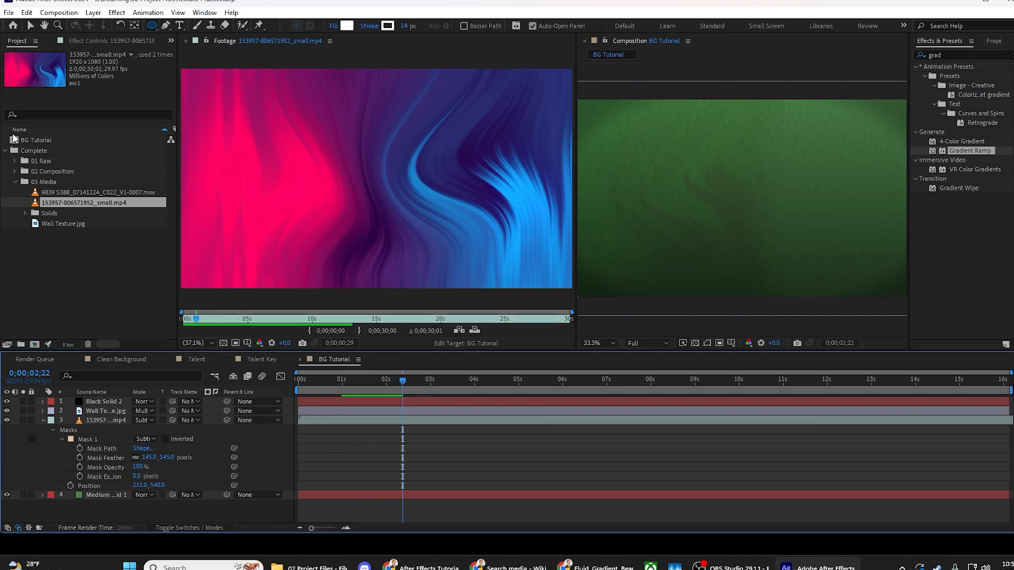
Step: Add the Talent composition from the 02 Composition folder as the uppermost BG Tutorial layer, starting at the beginning of the timeline
left_click(16, 183)
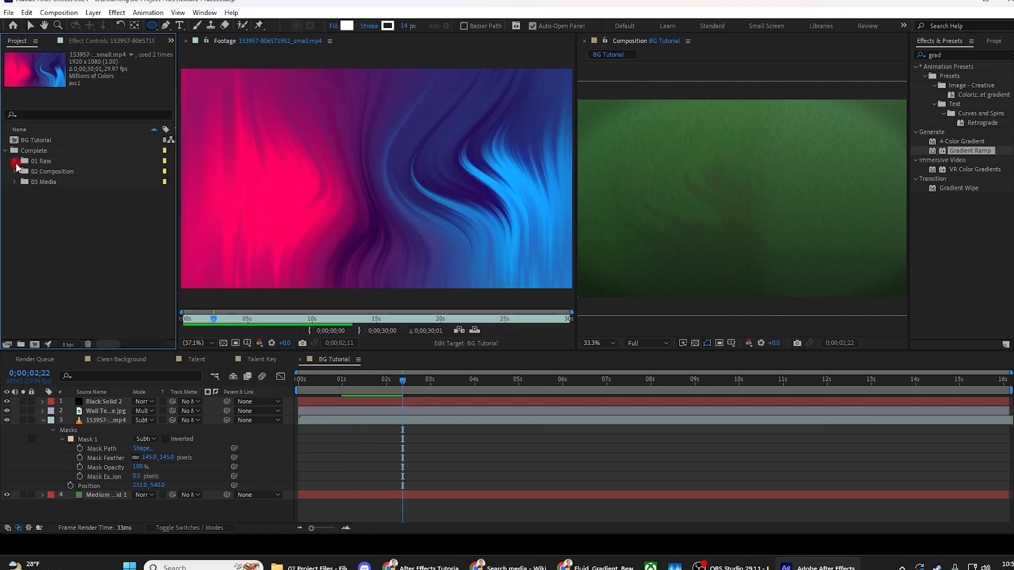
left_click(15, 161)
left_click(15, 161)
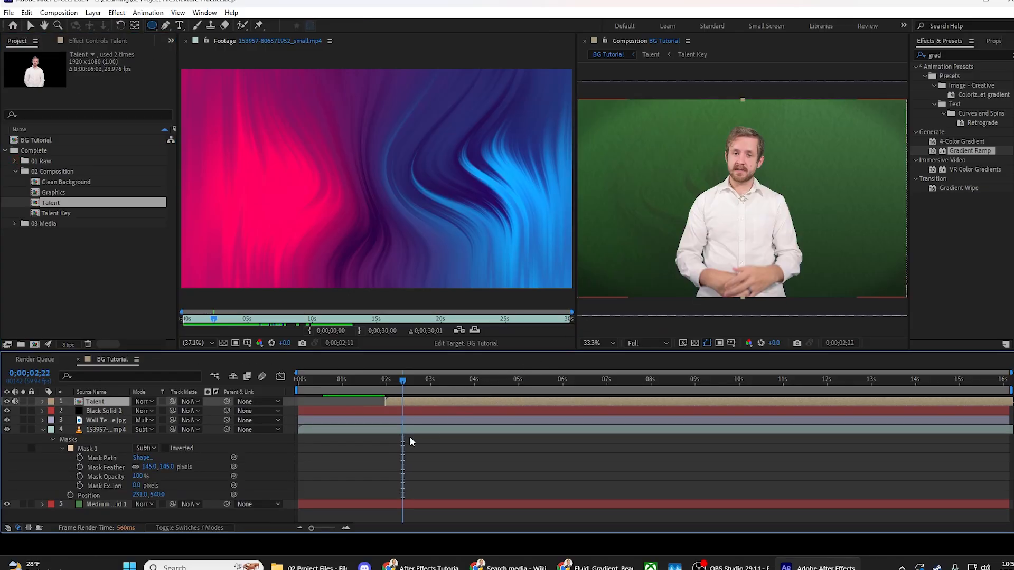
left_click_drag(414, 402, 335, 406)
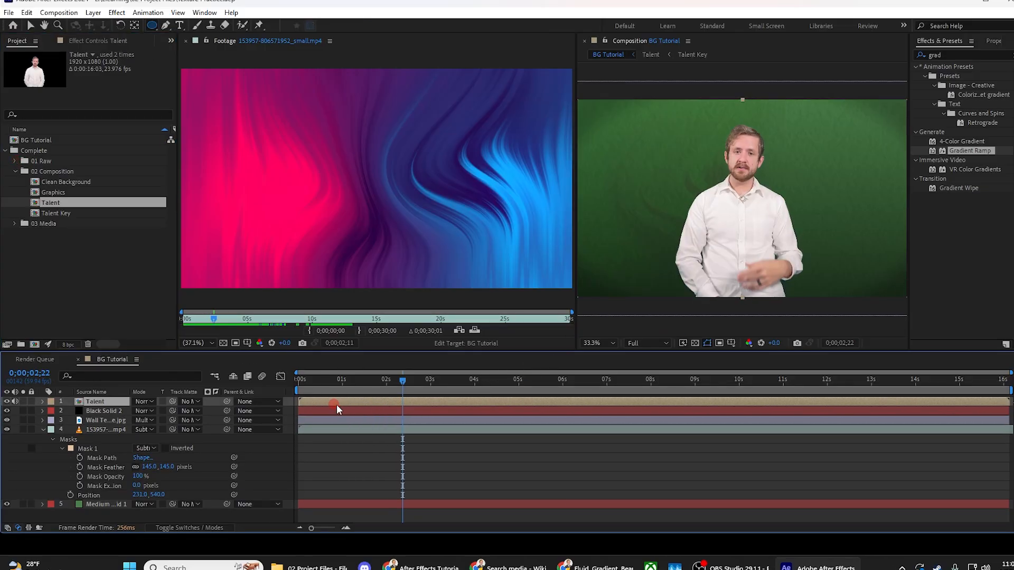
Step: Move the Talent layer toward the right of the frame, to a position of 1401, 540, and preview it
left_click(42, 429)
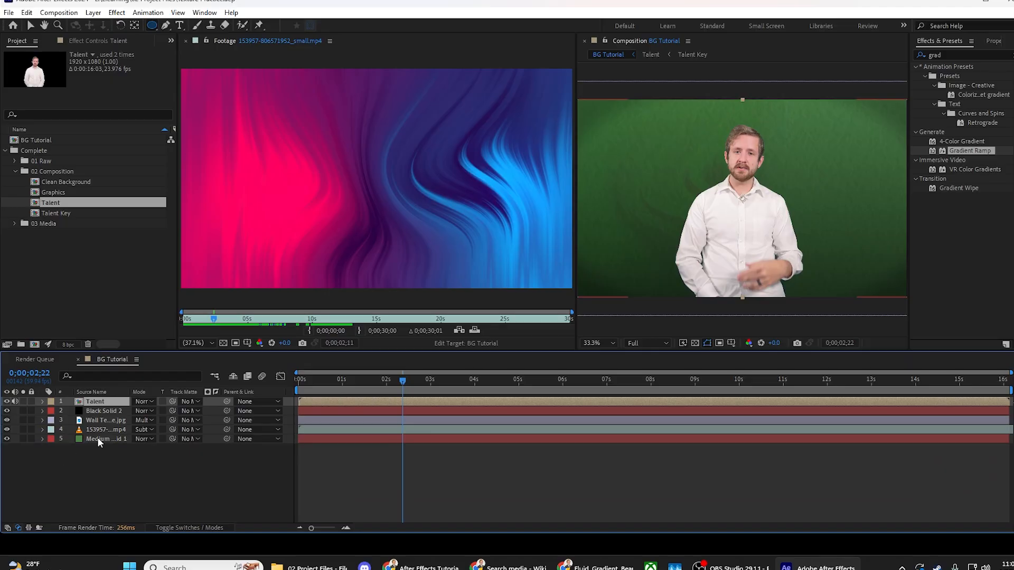
left_click(323, 409)
left_click(320, 402)
key("s")
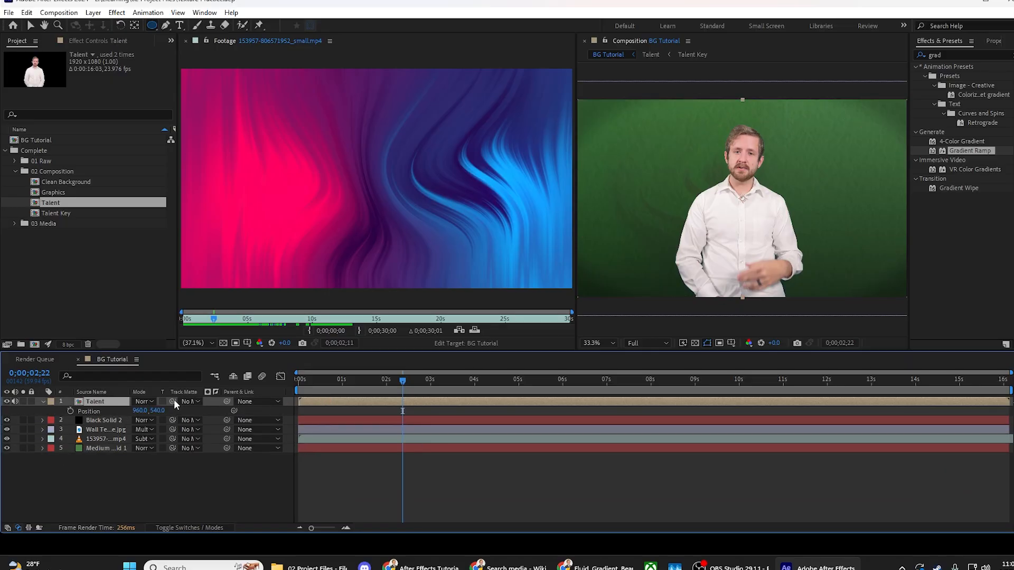
left_click_drag(148, 411, 165, 407)
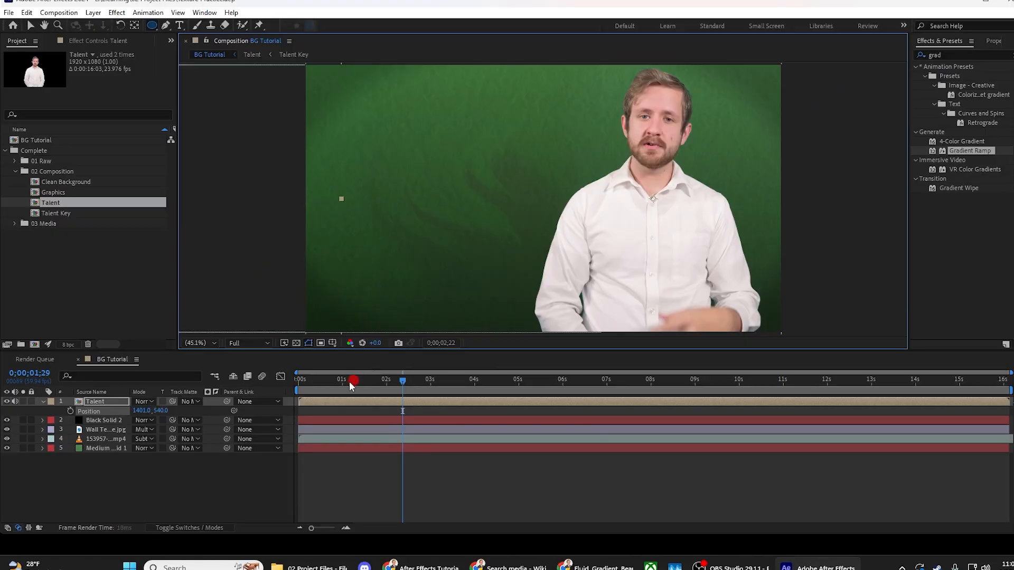
left_click_drag(350, 381, 277, 392)
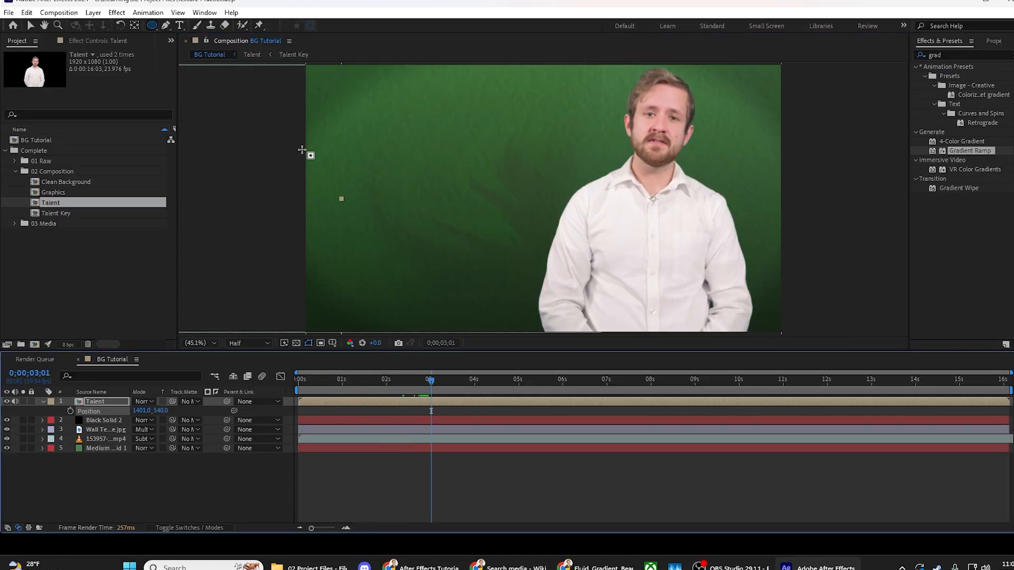
Step: Open the Clean Background composition, make its Graphics layer visible and play back the section where the graphics appear
double_click(33, 182)
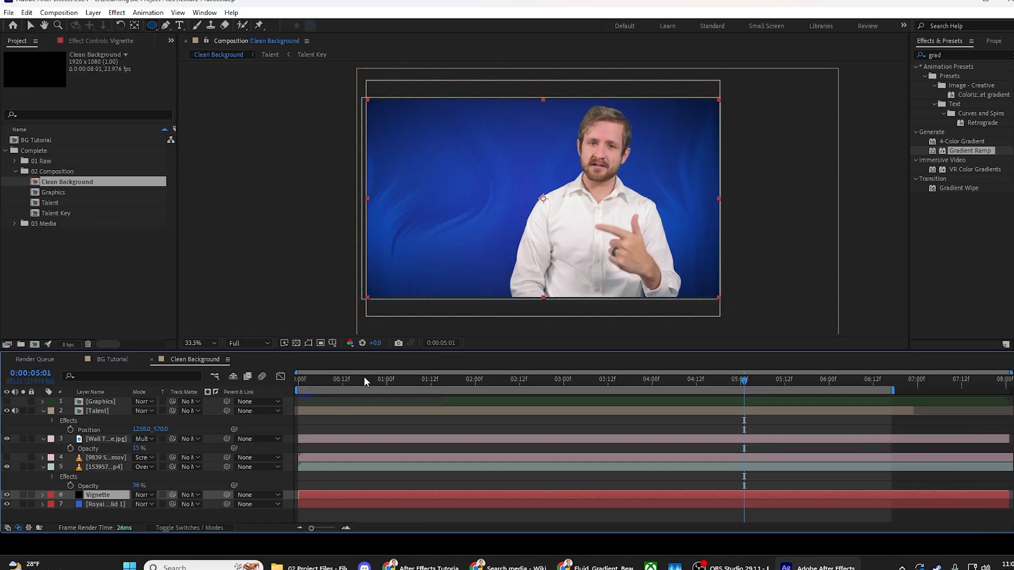
left_click_drag(363, 376, 482, 384)
left_click(7, 401)
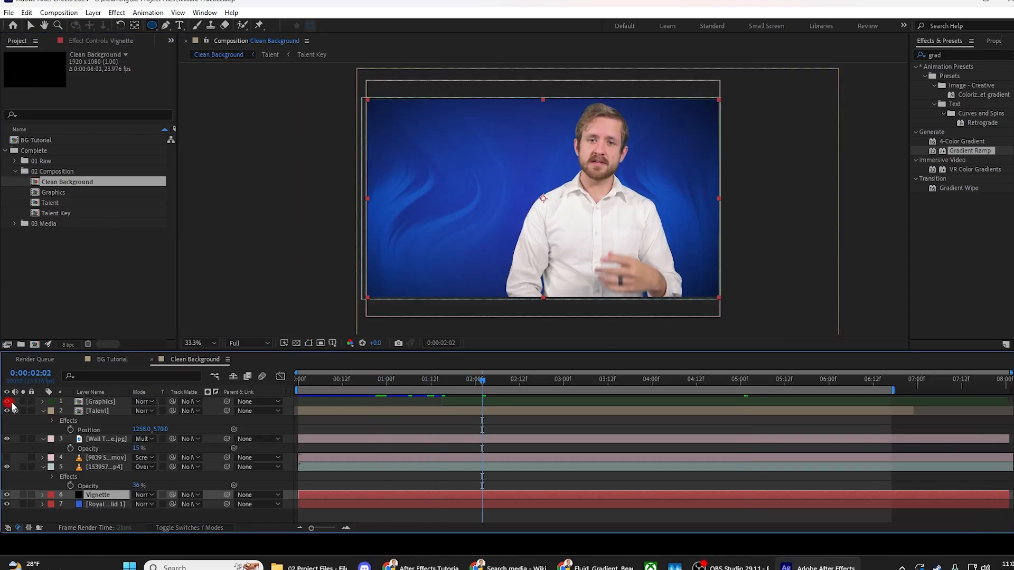
left_click_drag(485, 387, 519, 385)
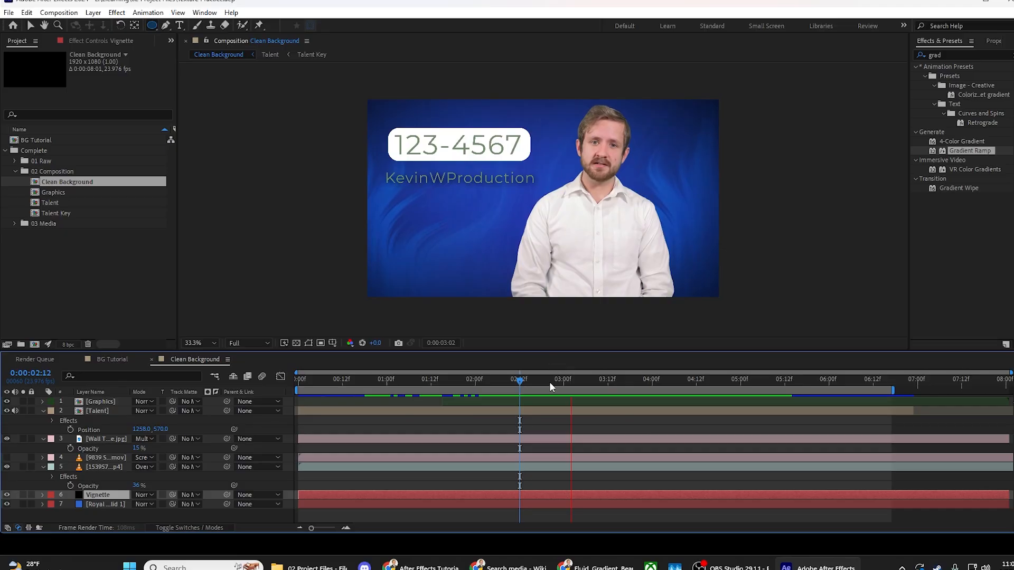
left_click(531, 385)
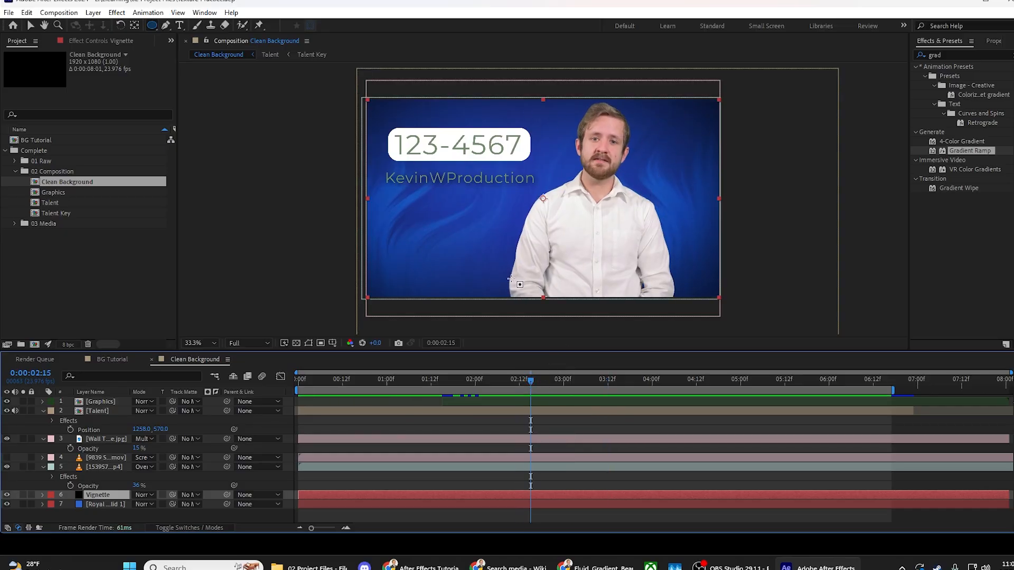
key("space")
Step: Inspect the Mirror effect settings on Clean Background's gradient video layer and search the effects for "mirr"
left_click(105, 467)
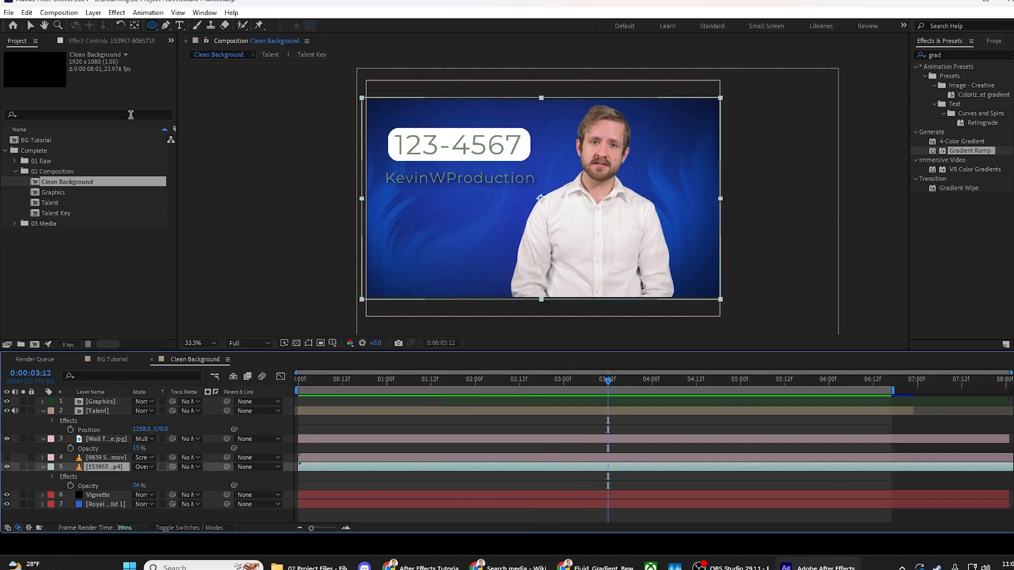
left_click(115, 40)
left_click(31, 65)
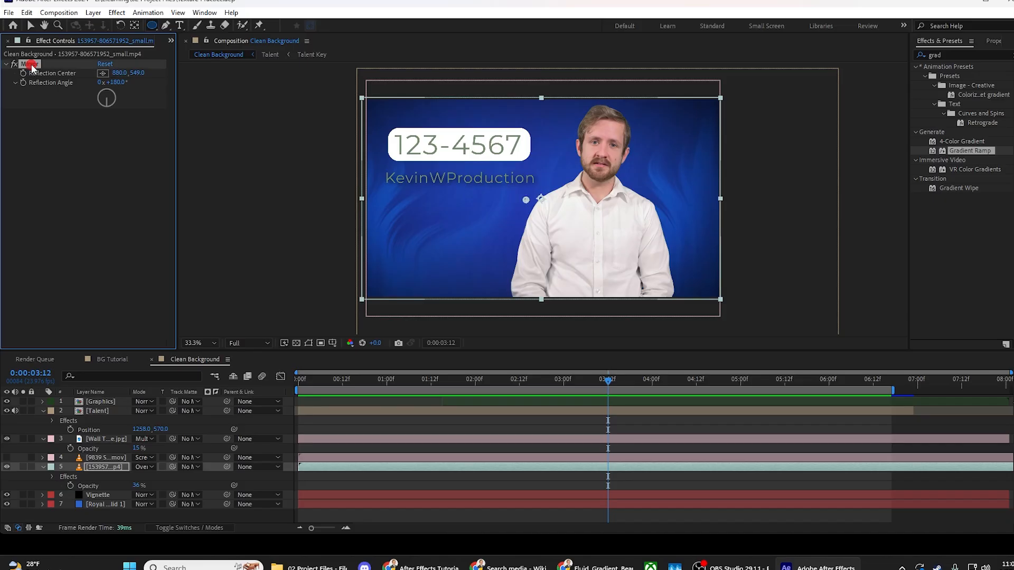
left_click(948, 52)
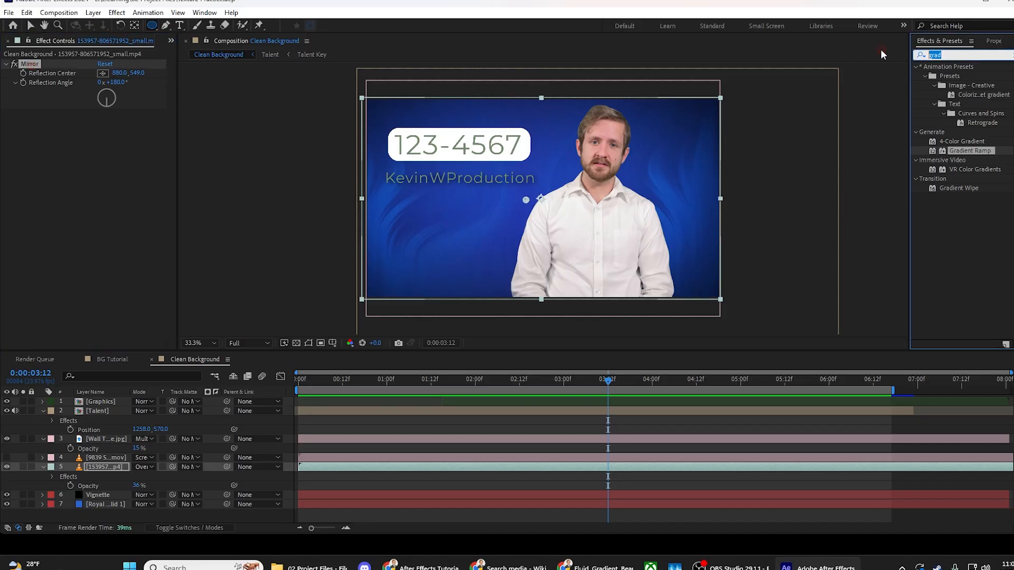
type("mirr")
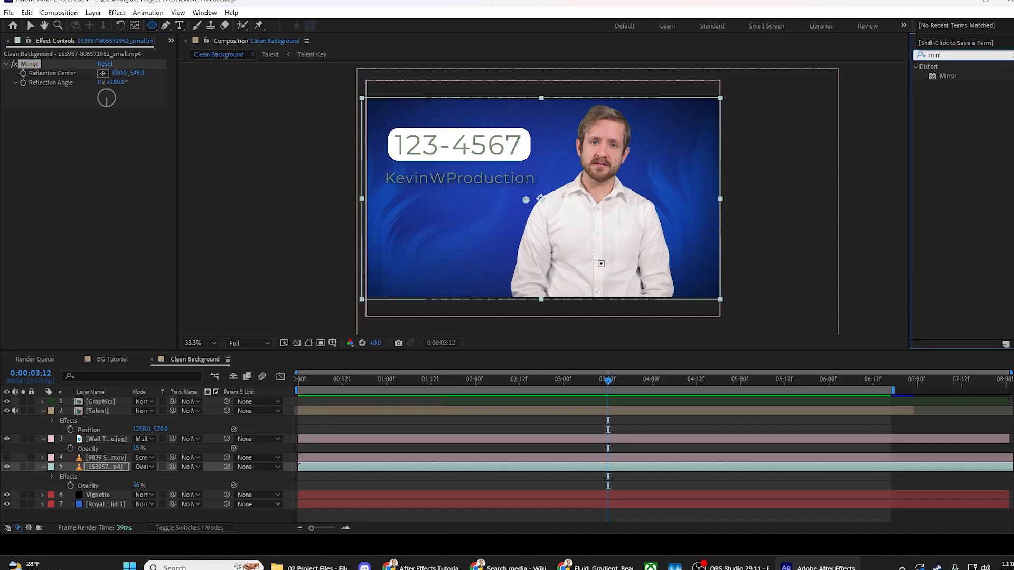
Step: Return to the BG Tutorial composition, open the gradient video layer for viewing and scrub to about 7 seconds
left_click(112, 359)
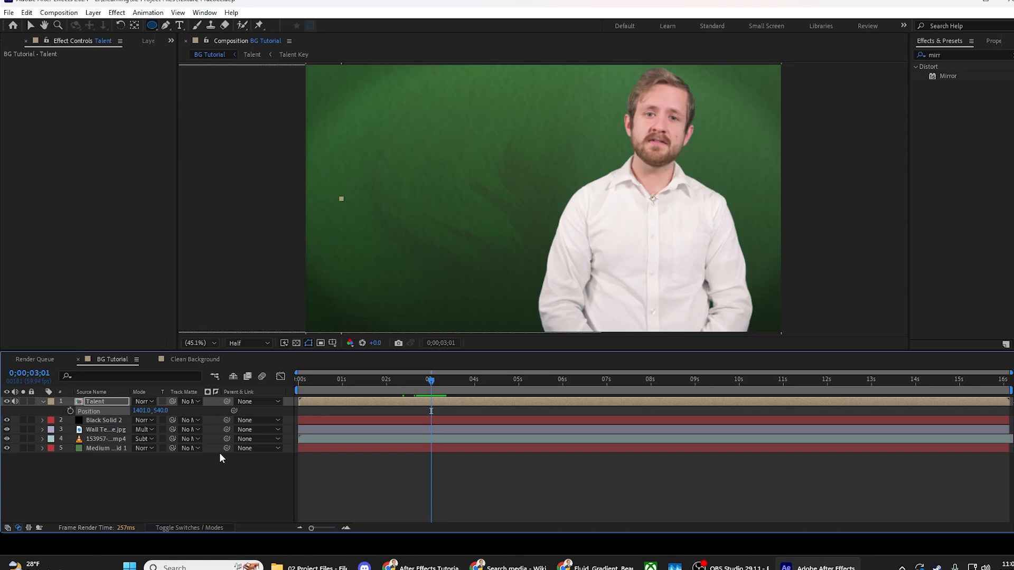
double_click(103, 439)
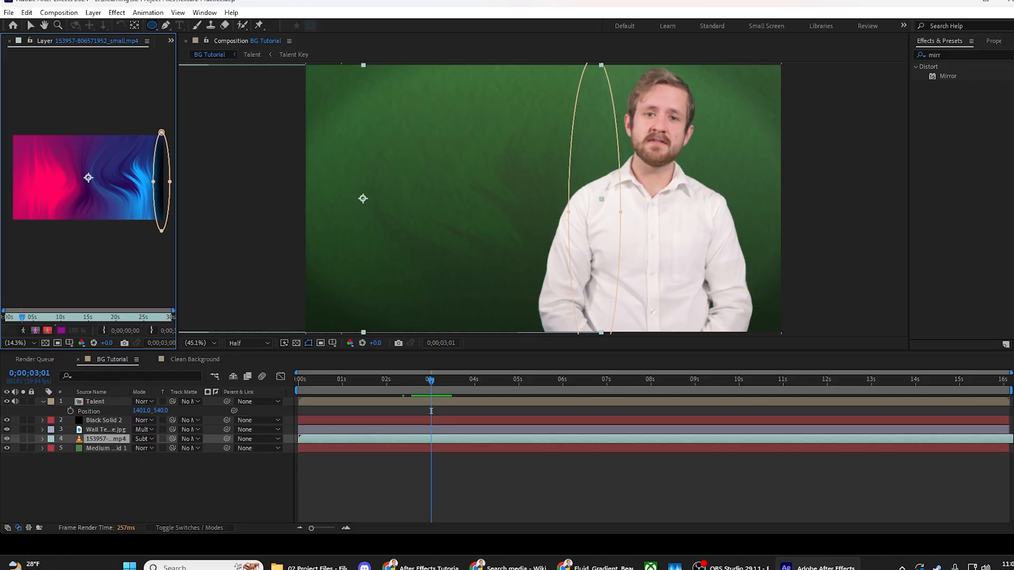
left_click_drag(428, 385, 627, 388)
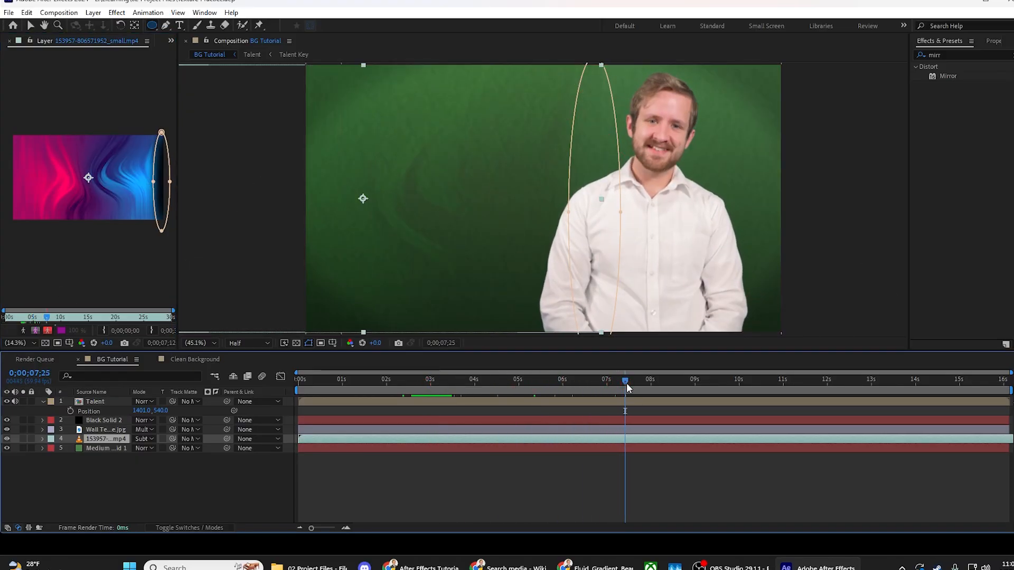